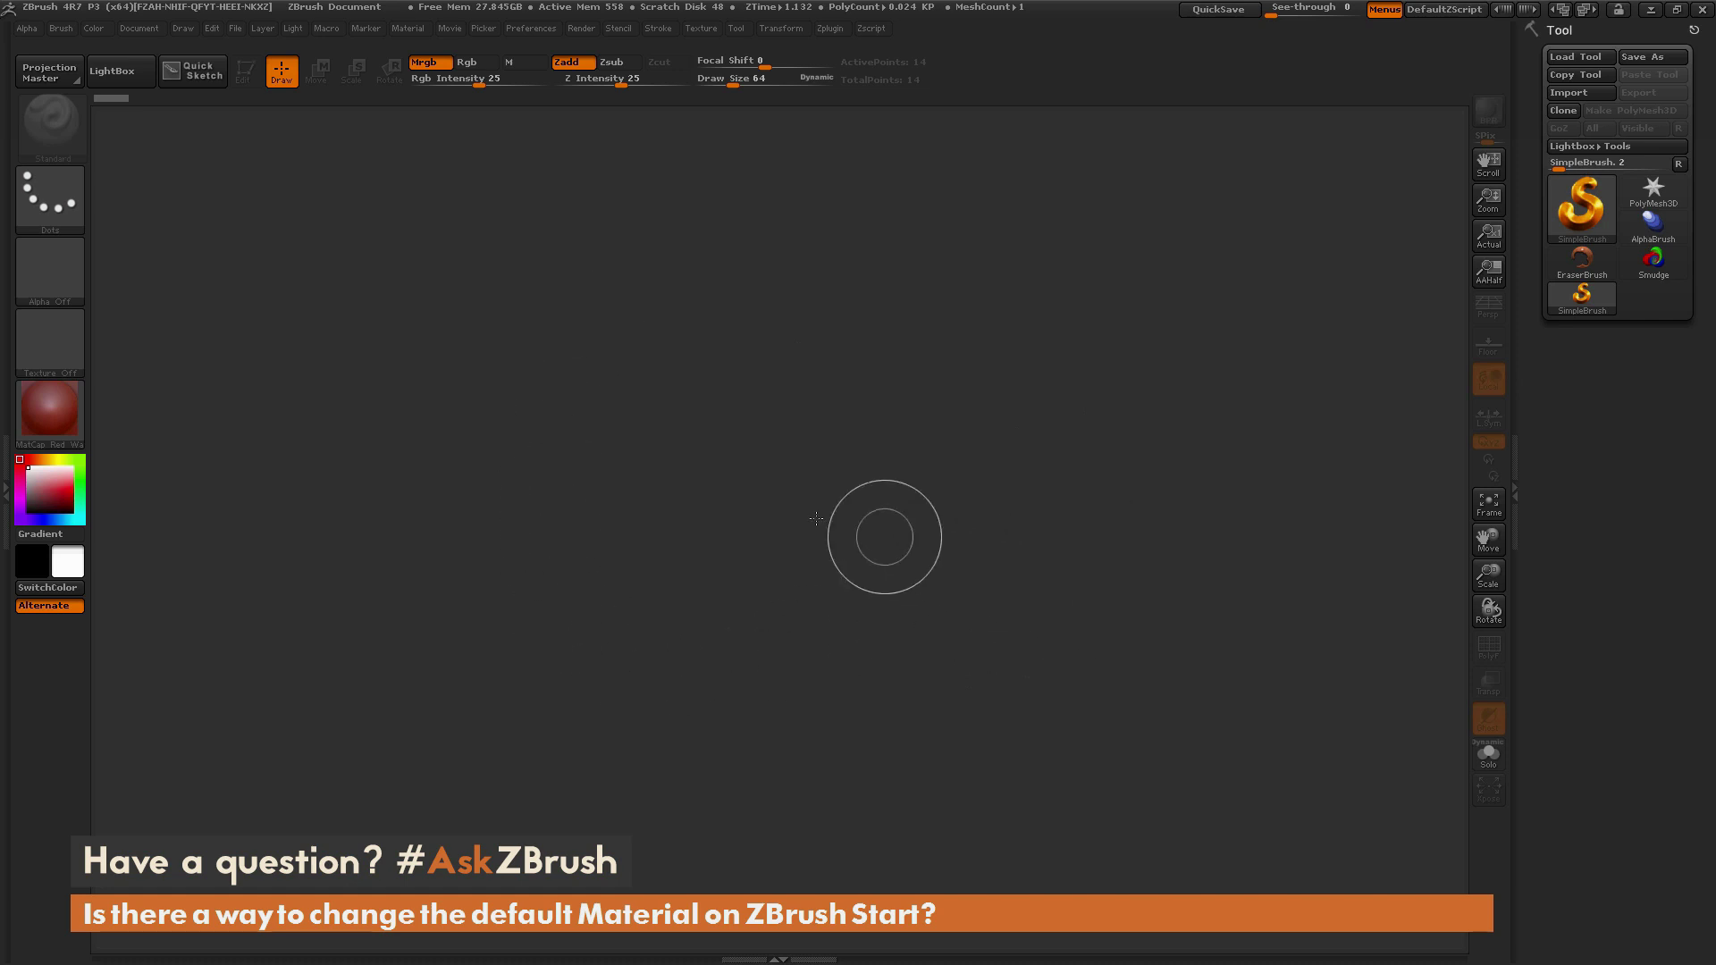
Draw a PolyMesh3D star on the canvas, switch to Edit mode and rotate it.
mouse_move(58, 420)
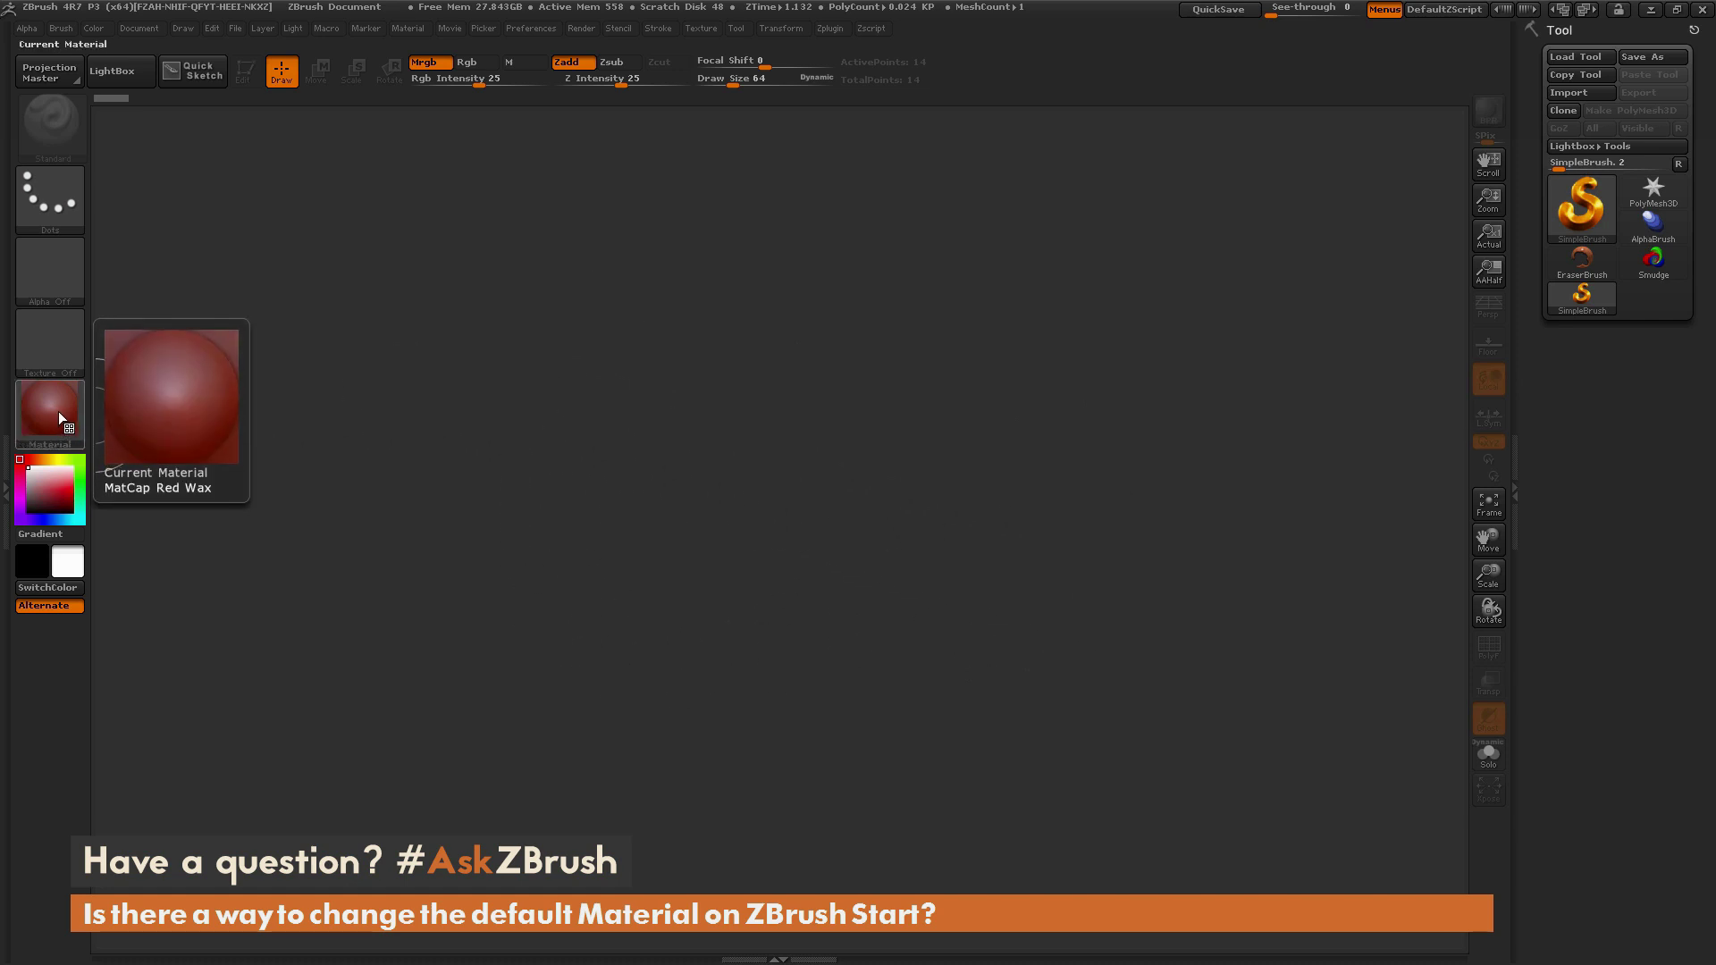
click(1659, 195)
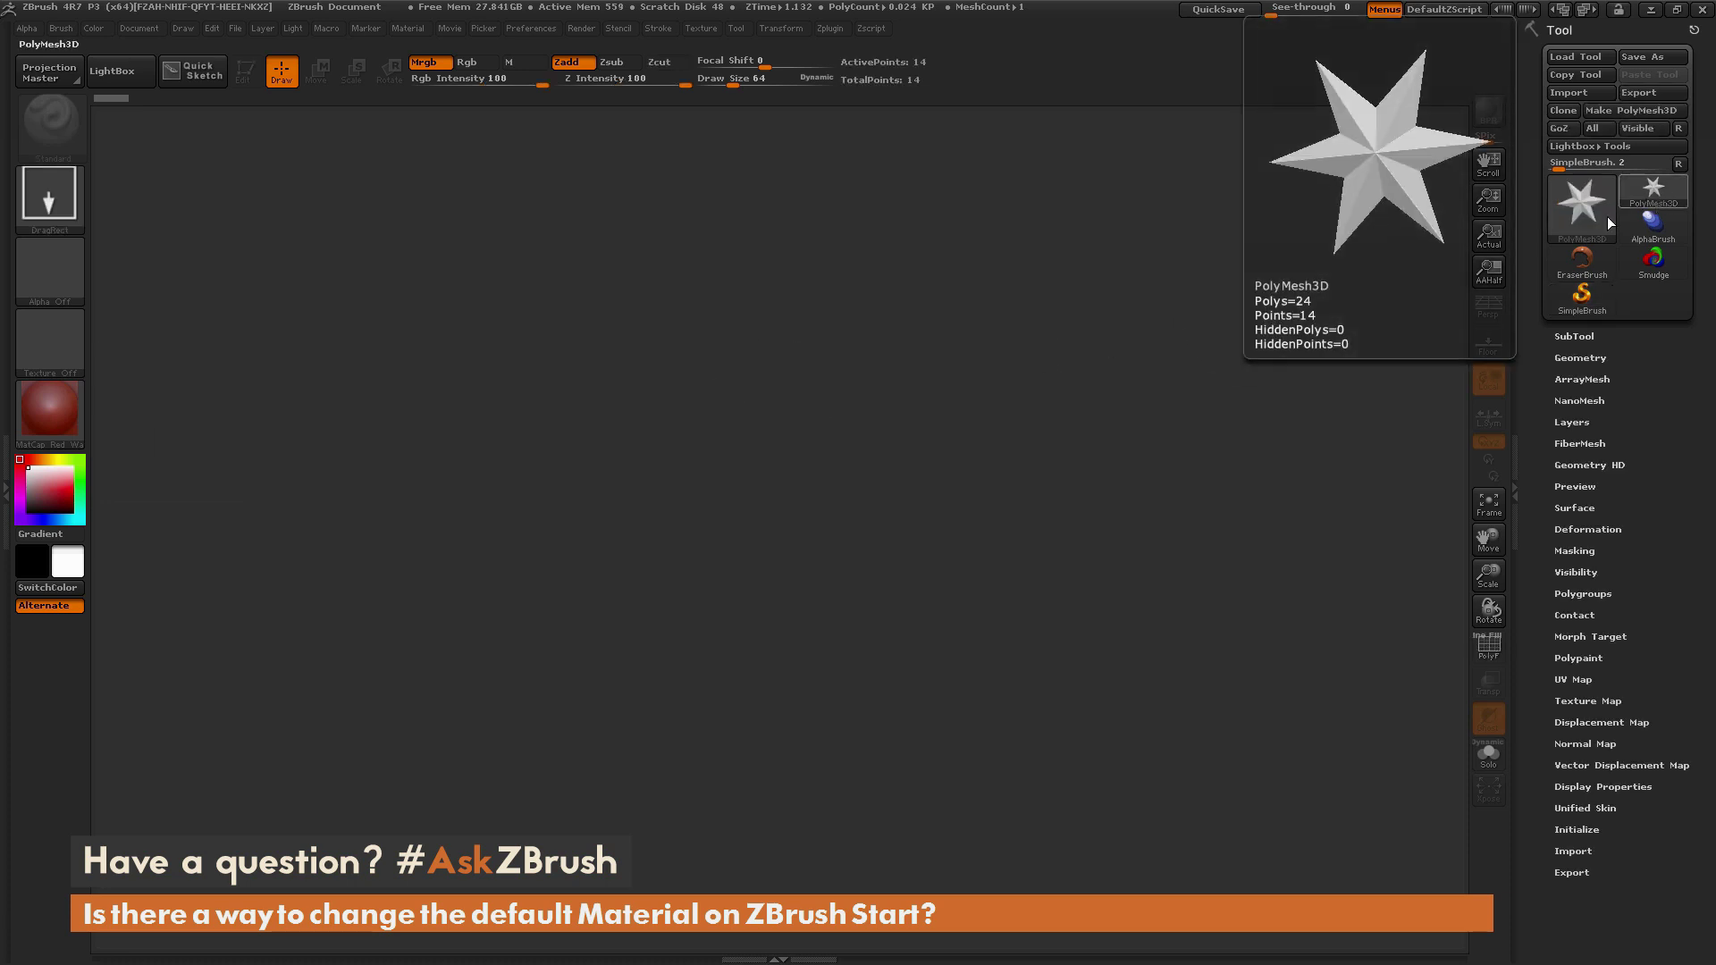
drag(686, 433, 956, 420)
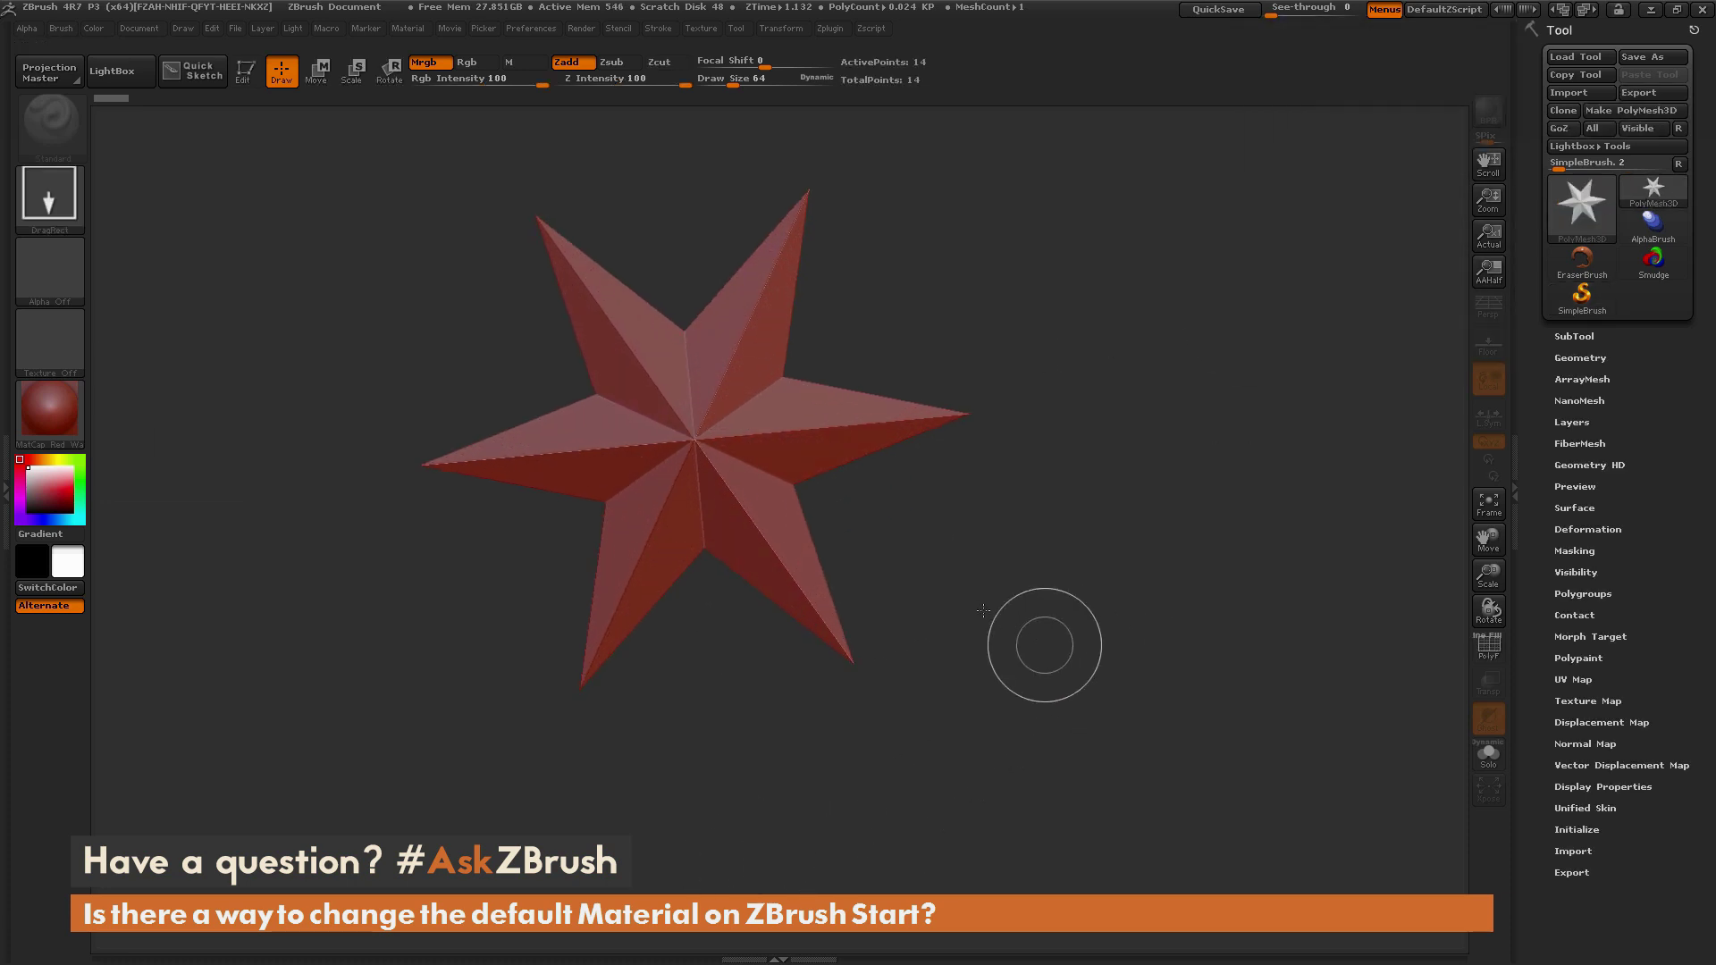
click(244, 71)
drag(1252, 601, 1004, 651)
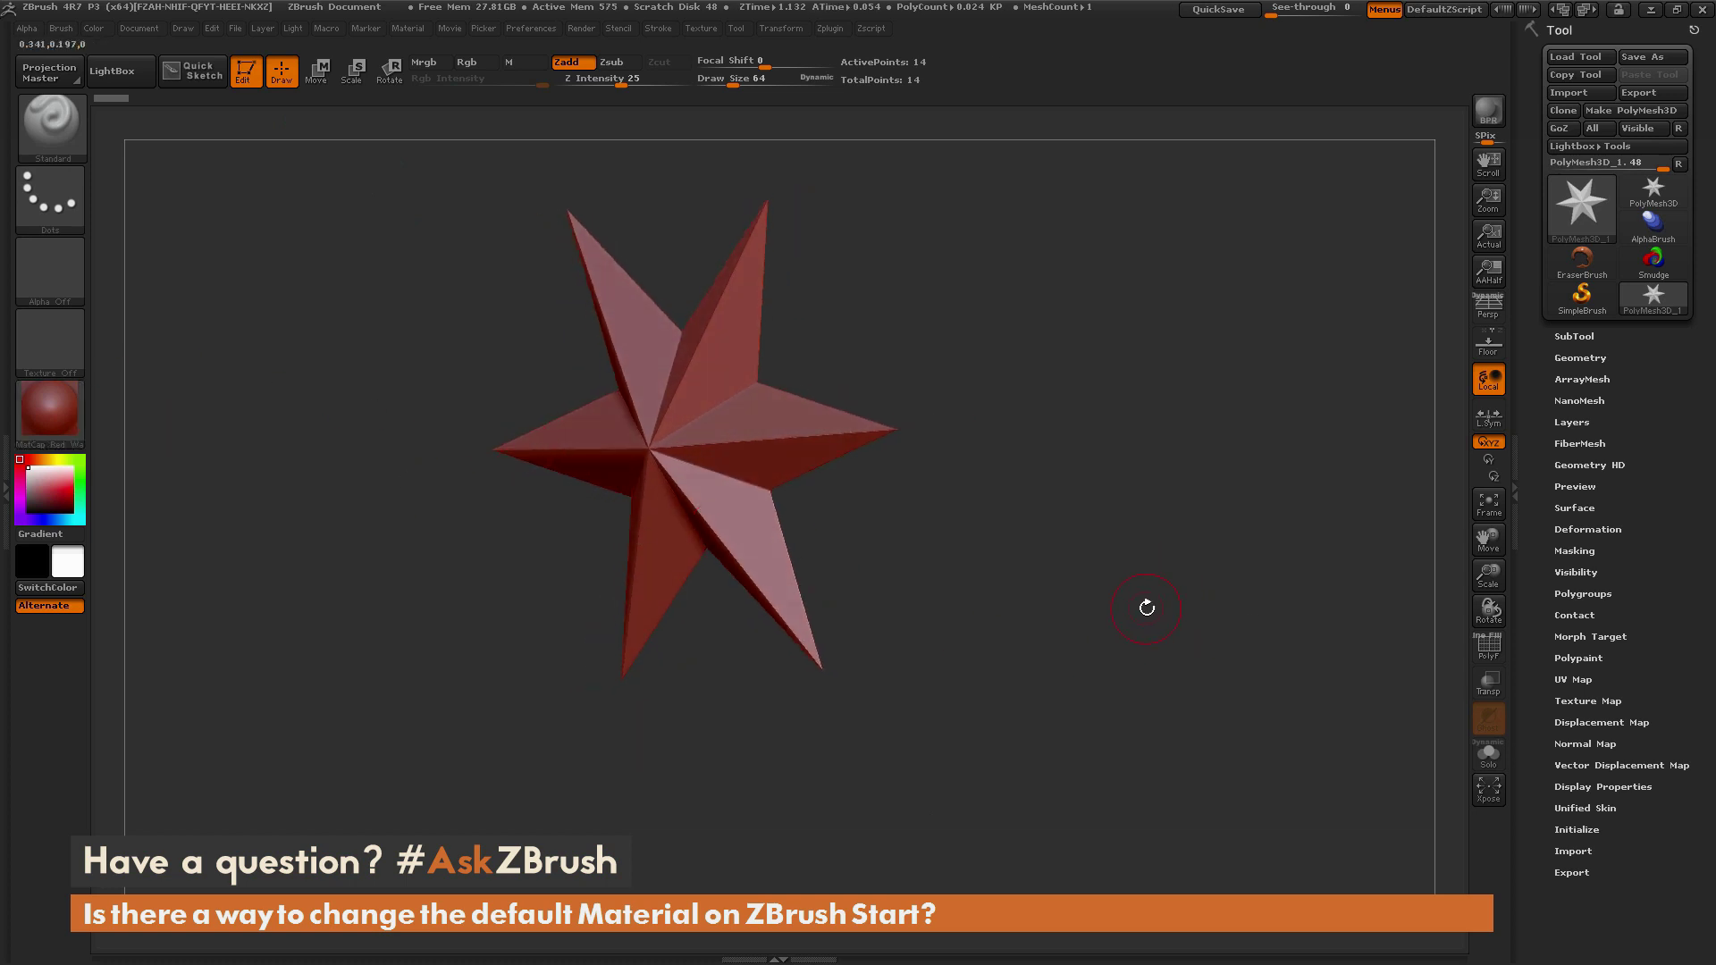
Apply the MAH_Shiny material to the star and rotate it to inspect the result.
click(54, 420)
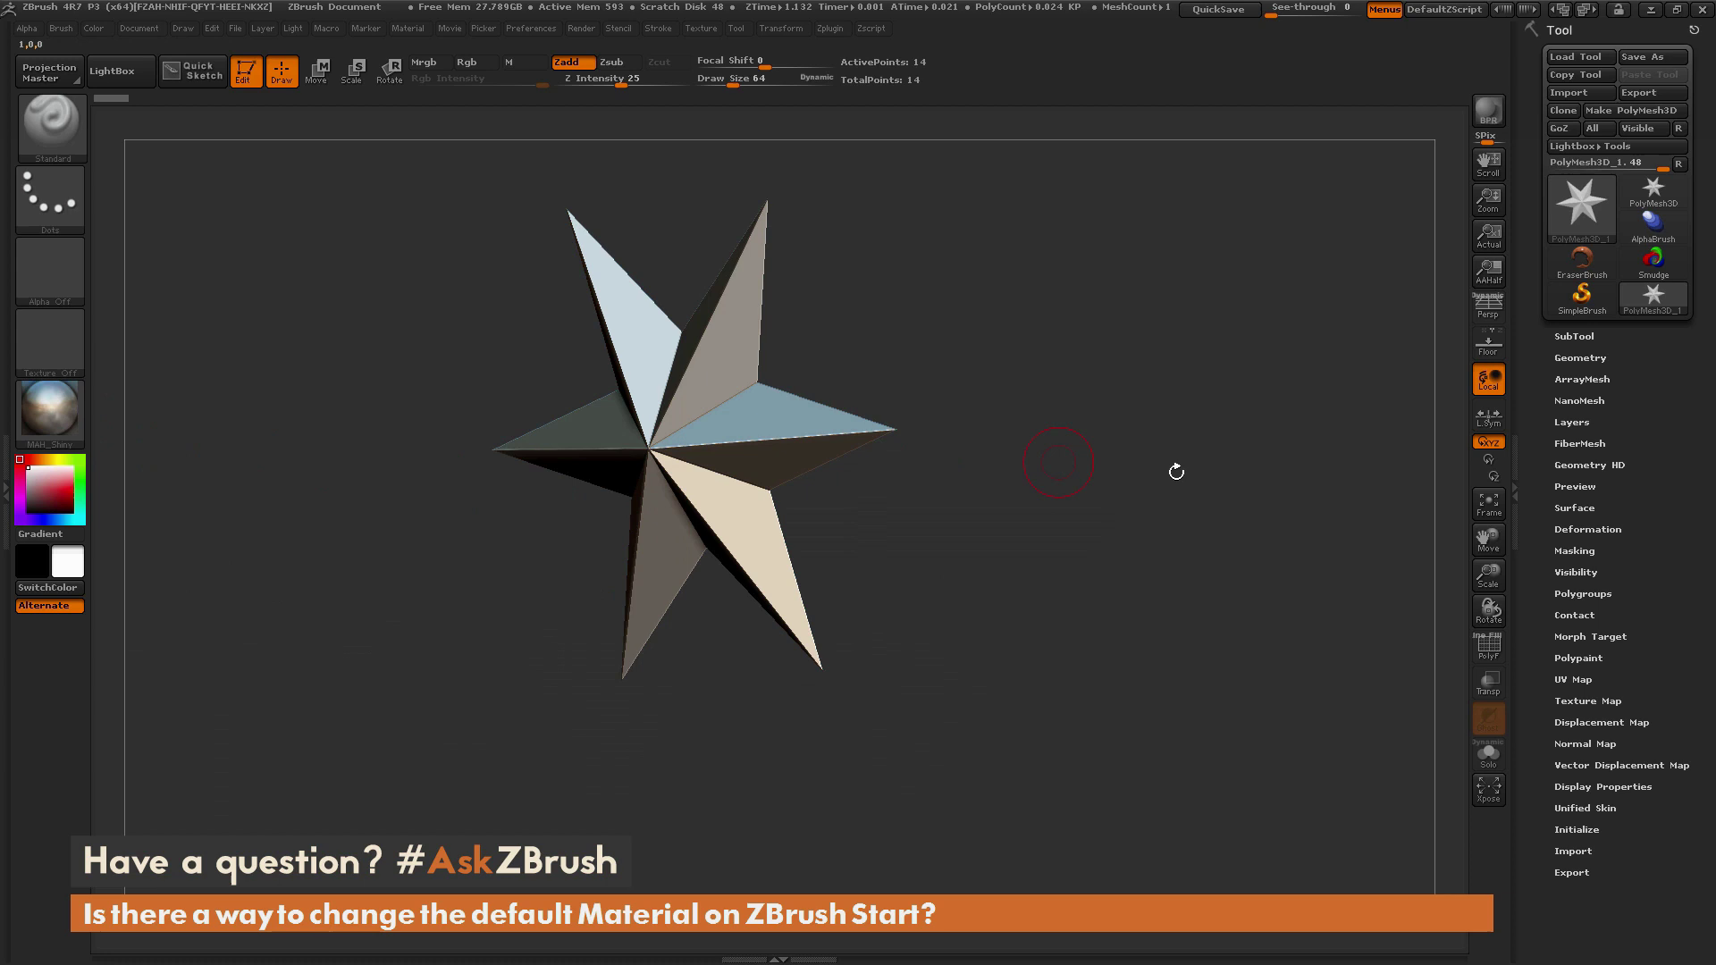
drag(1212, 564, 1142, 559)
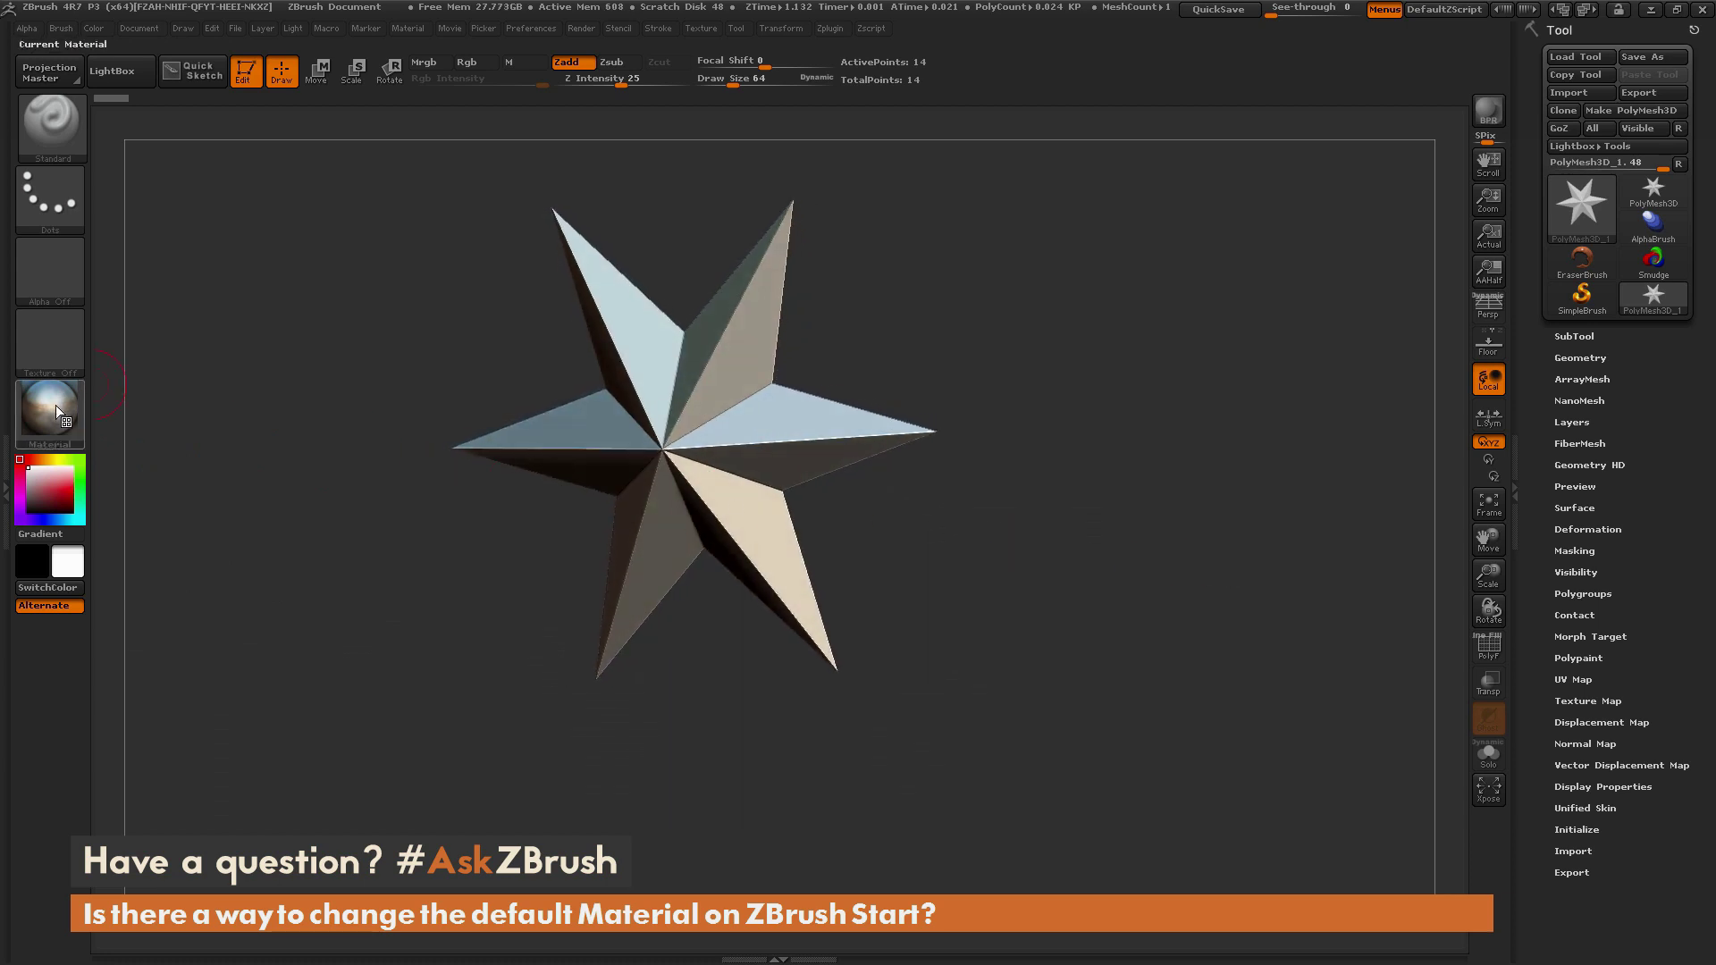
drag(787, 463, 720, 309)
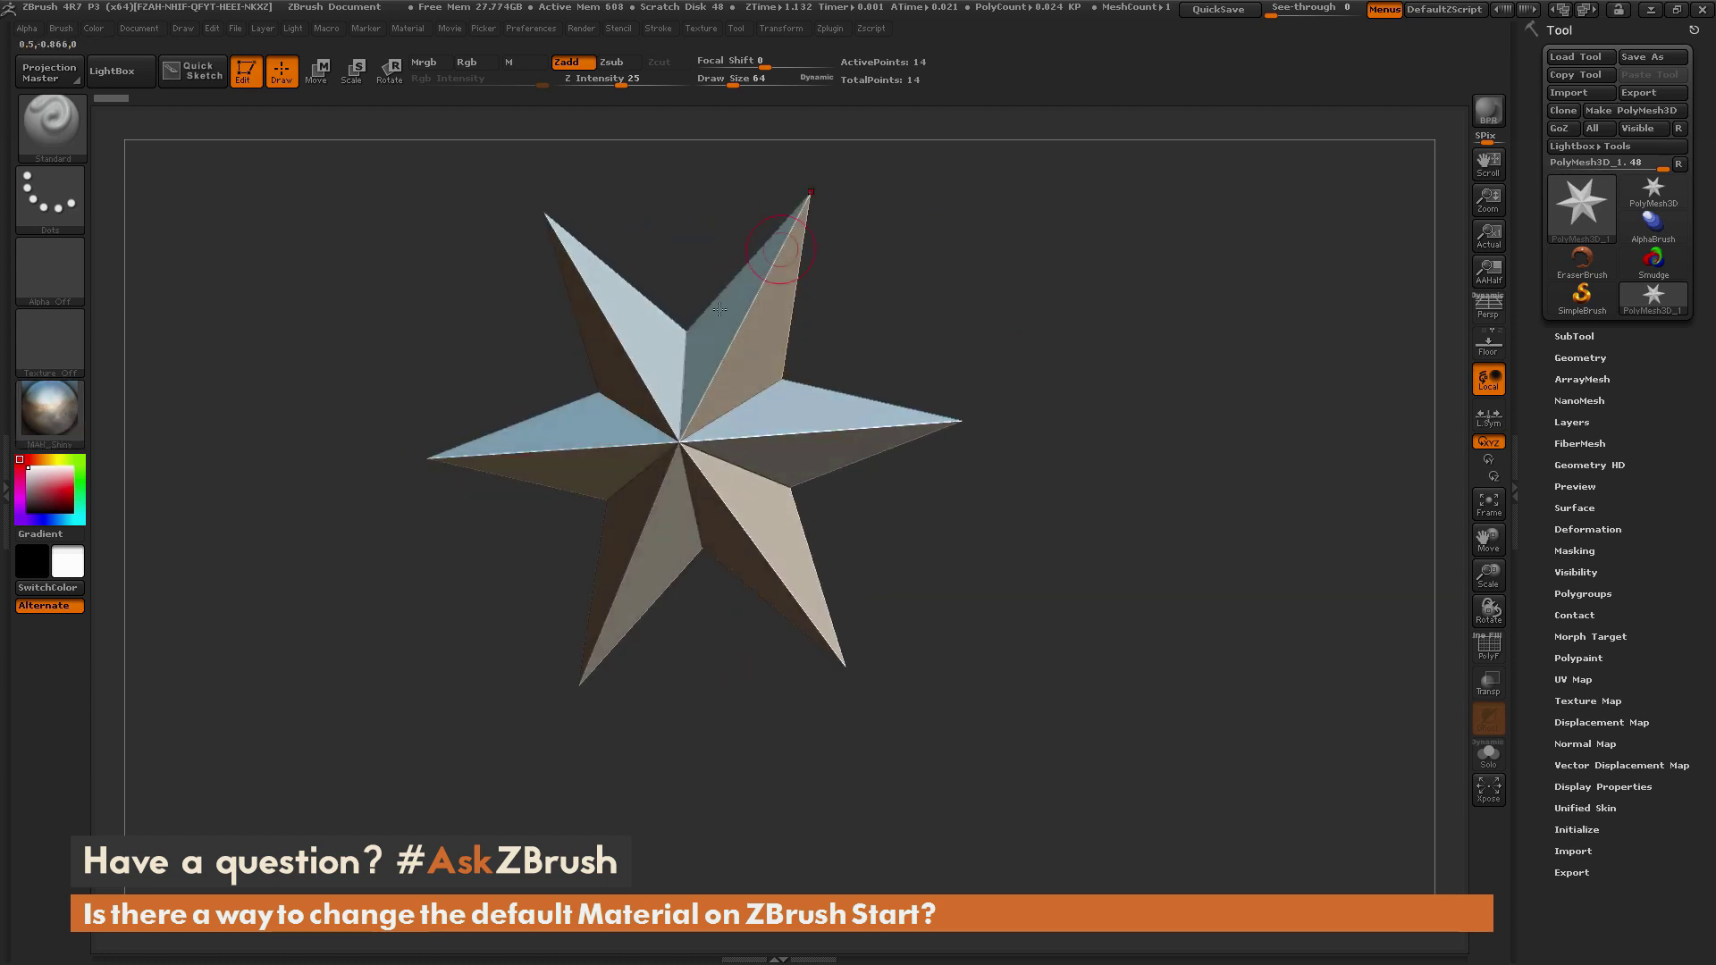
drag(1105, 613, 1073, 421)
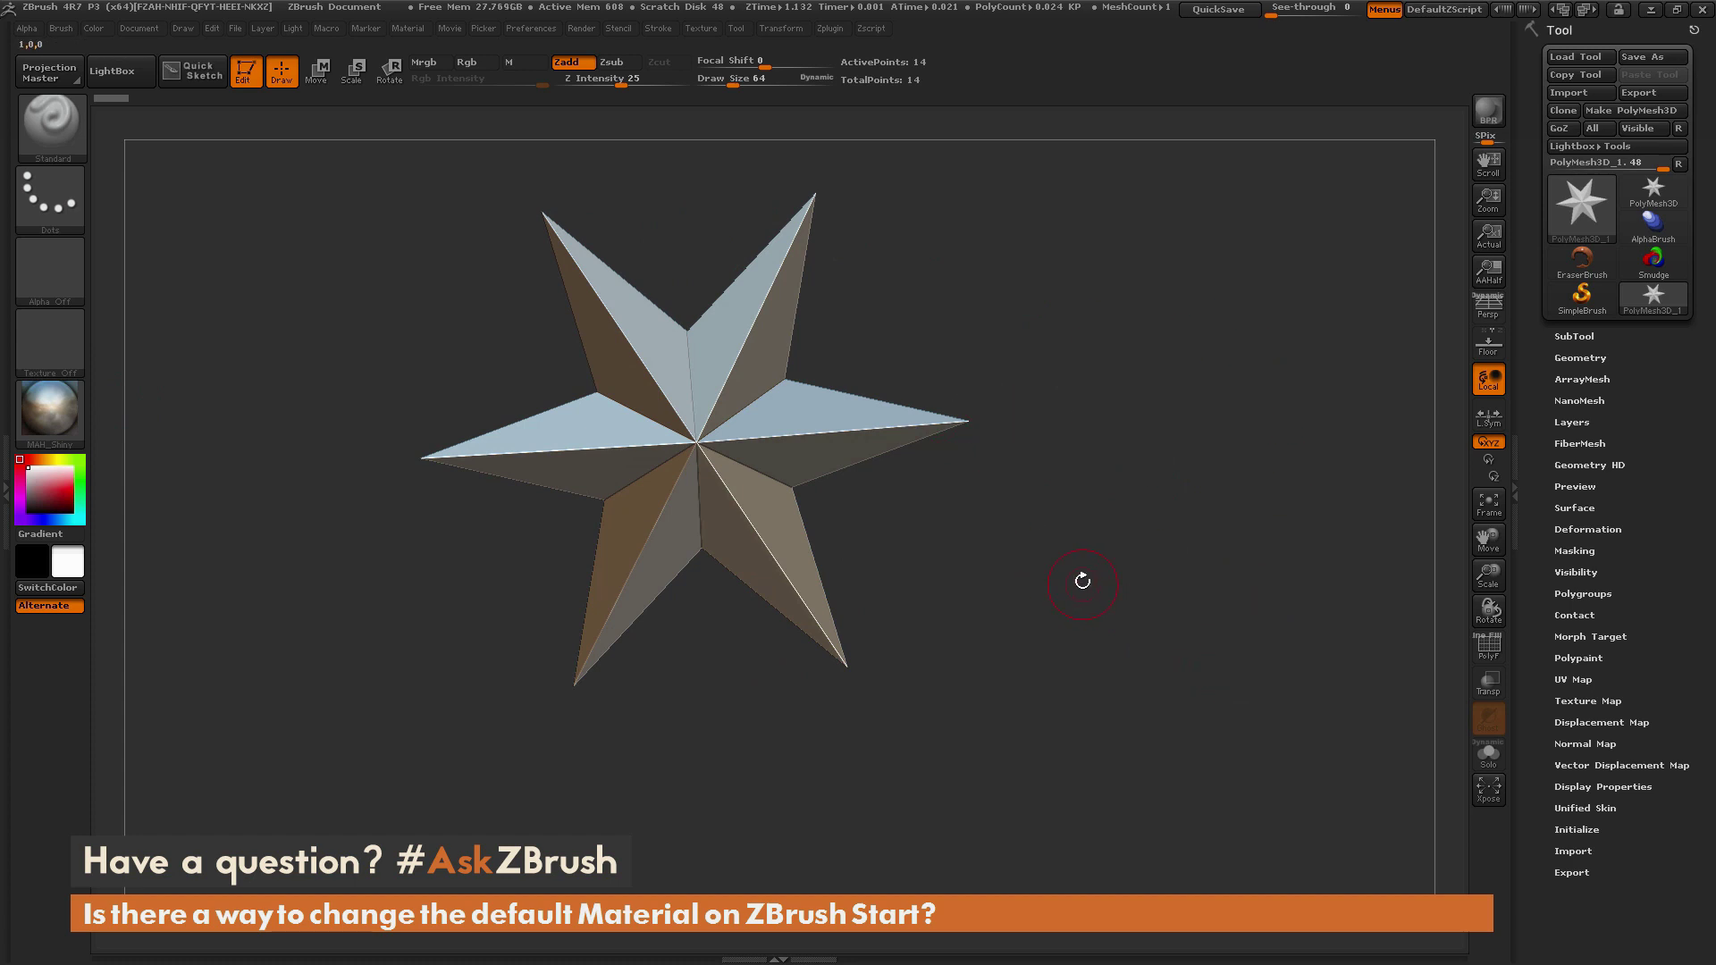
drag(1145, 498, 1223, 679)
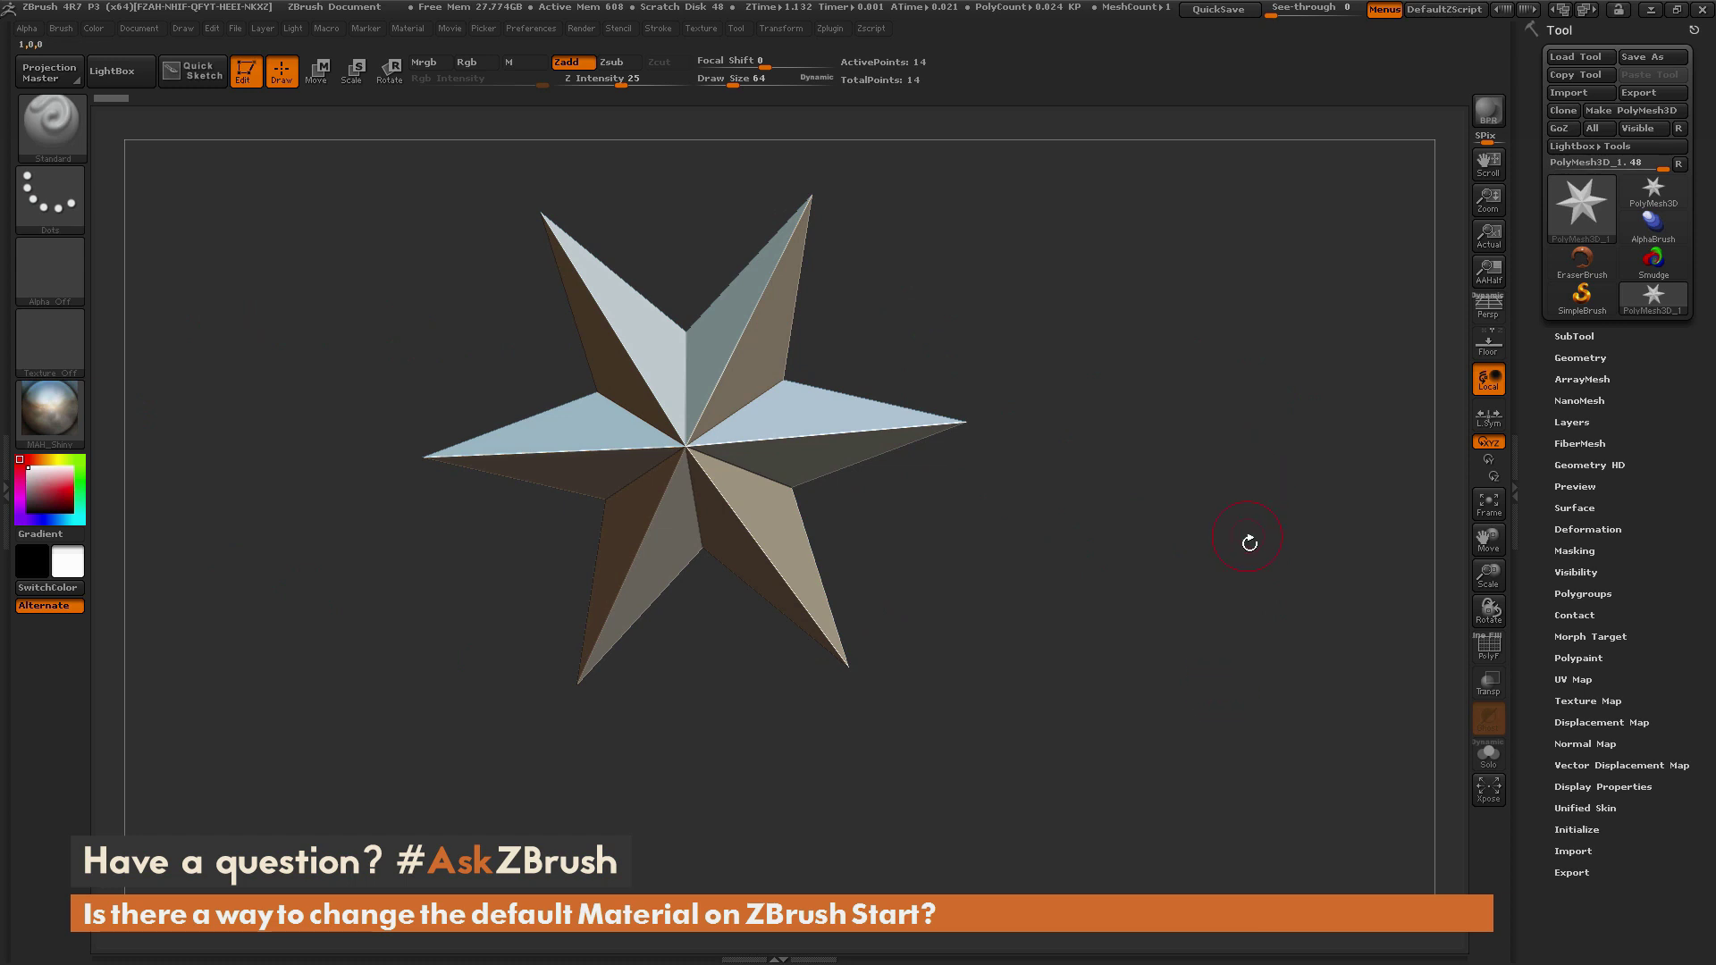
drag(1239, 573, 1218, 666)
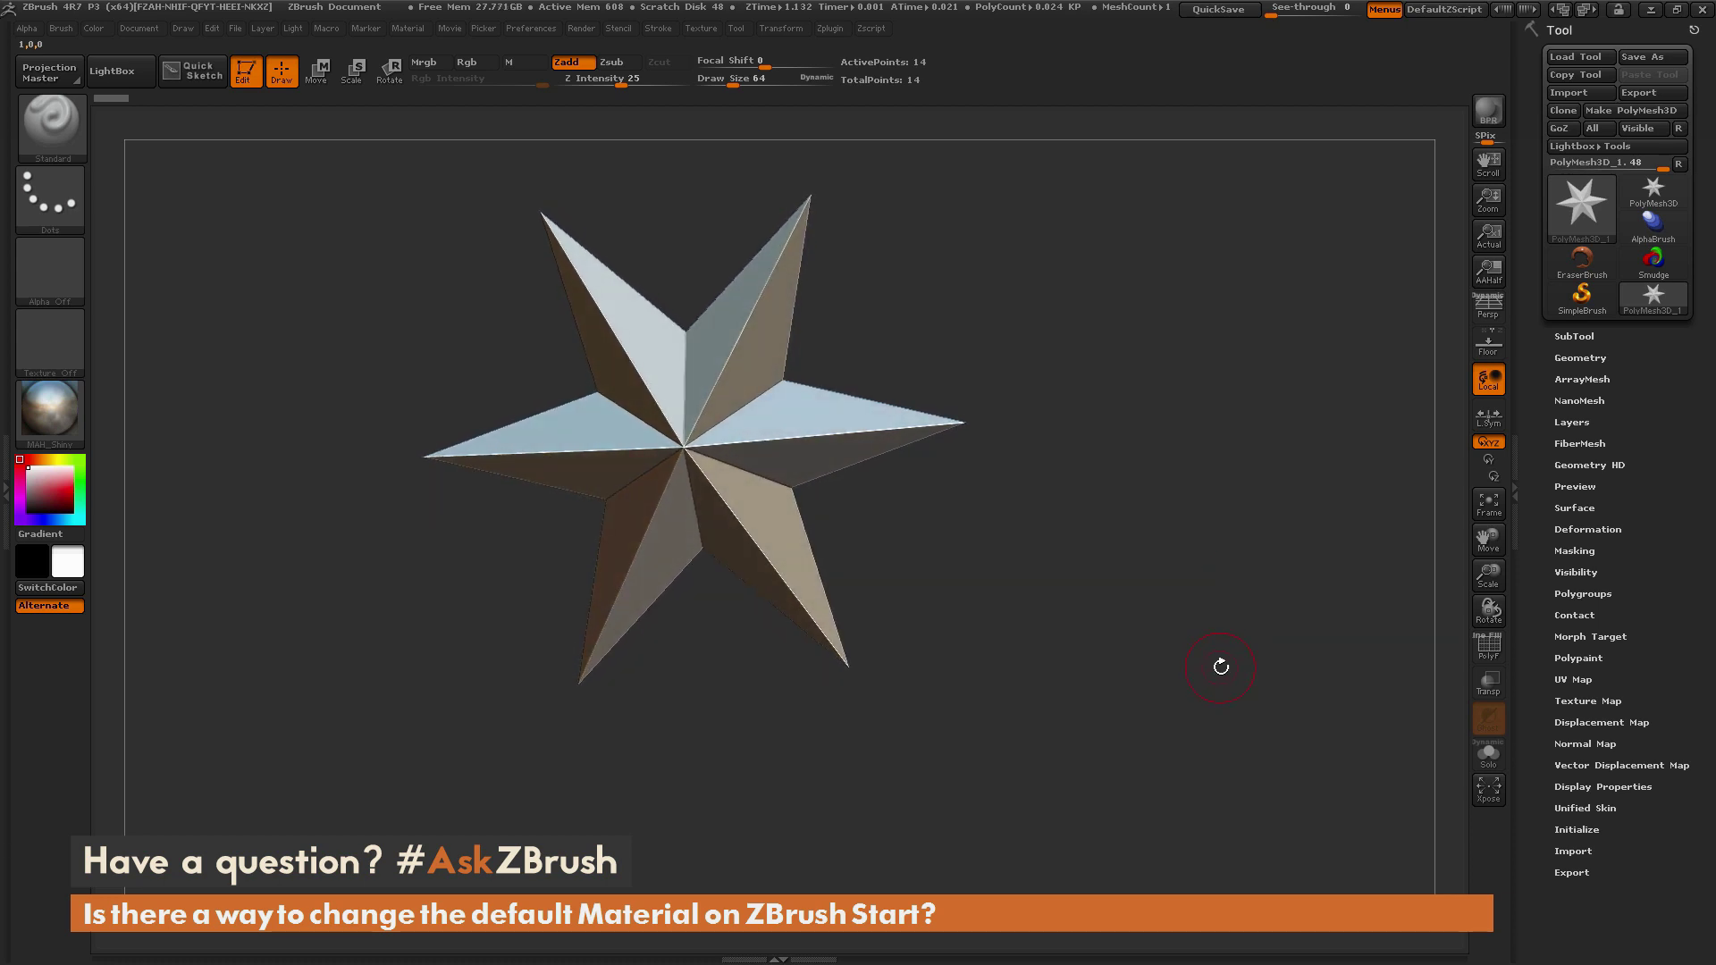
Open the File menu and turn the star to a slightly different orientation.
click(235, 28)
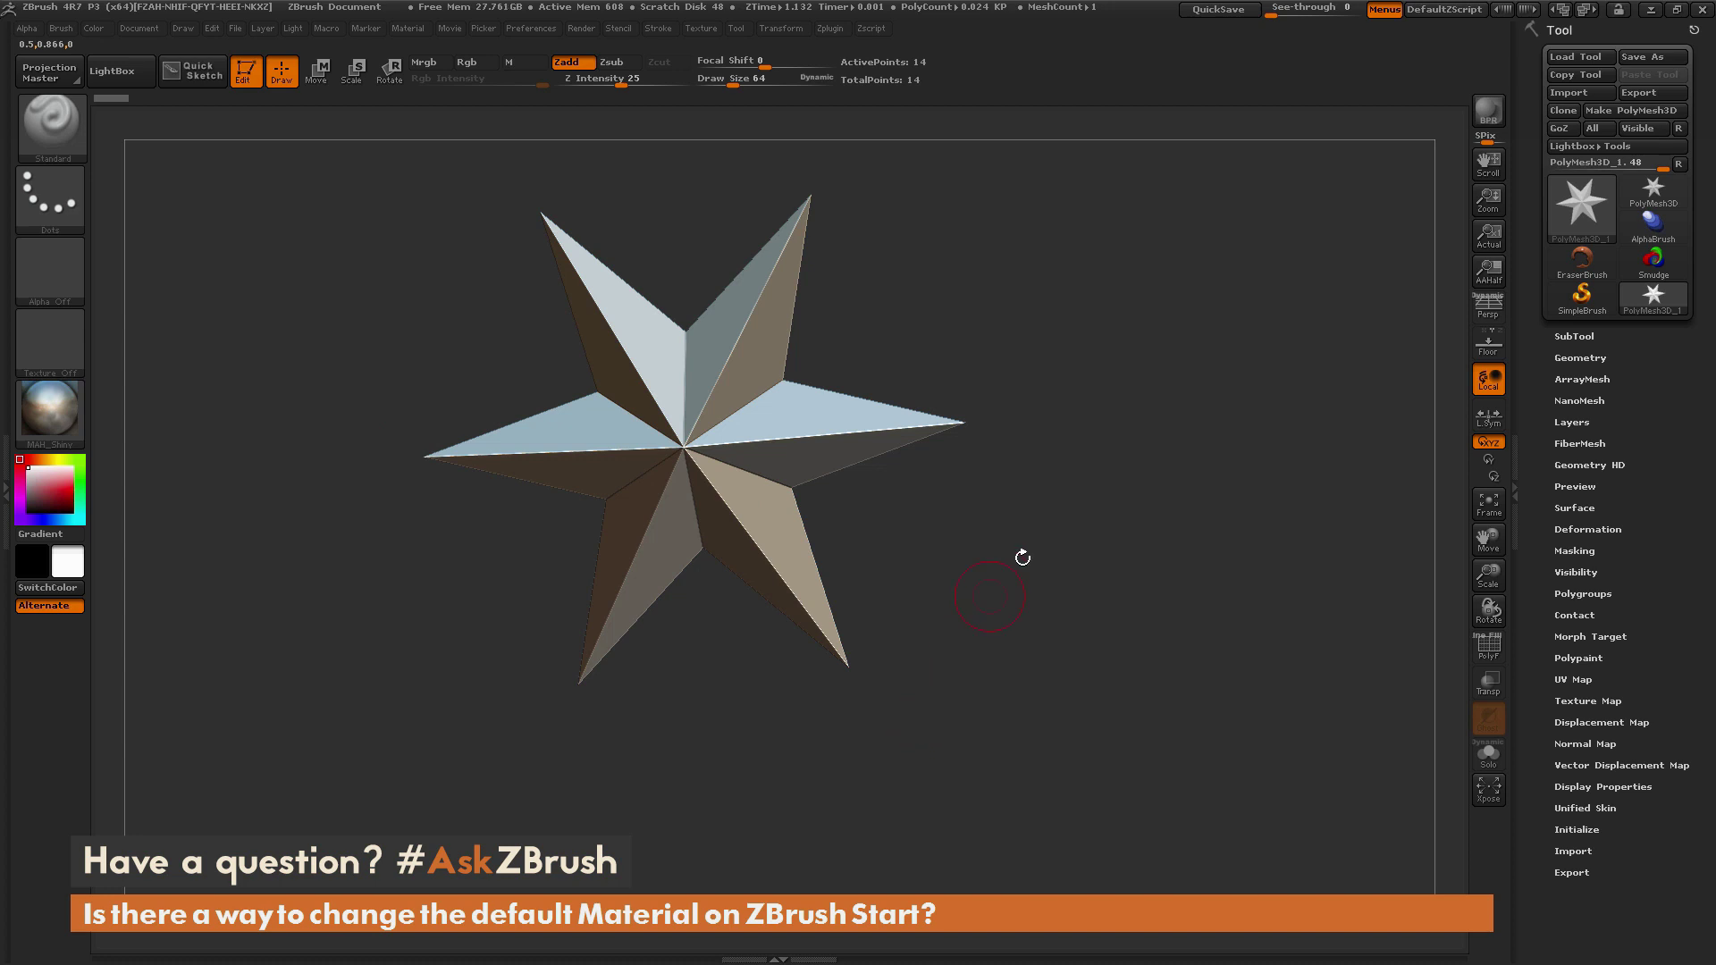
click(235, 30)
drag(1042, 728, 1223, 729)
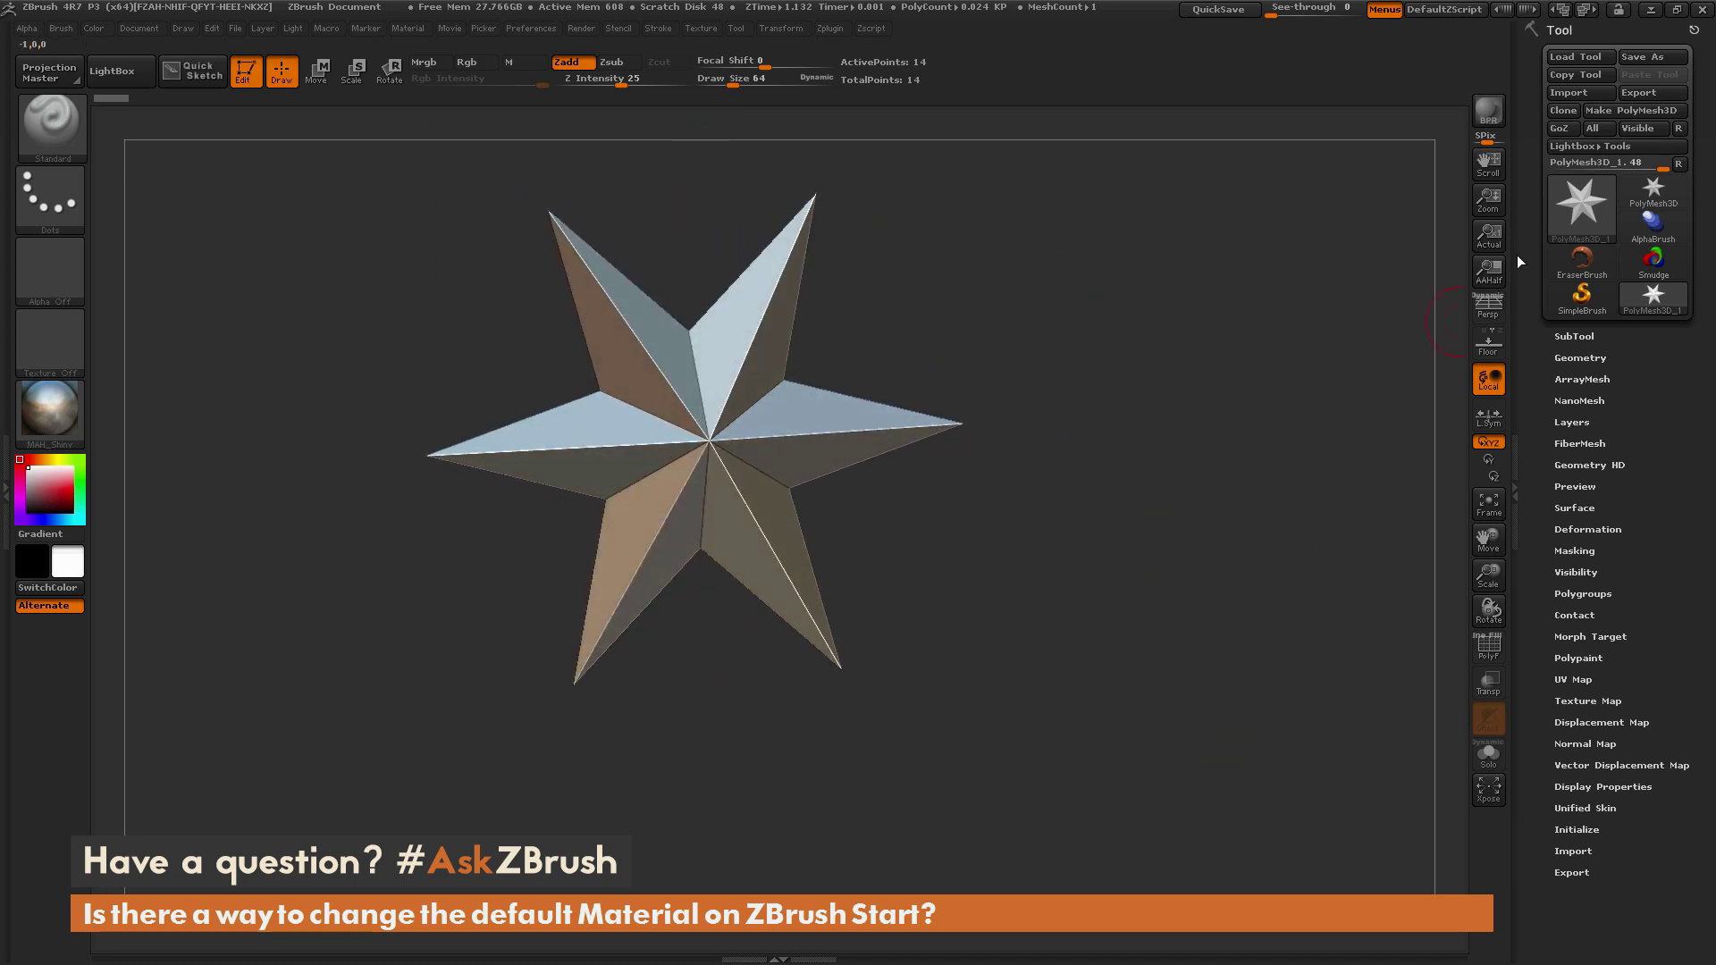
Load the King .ztl sculpt with Load Tool and rotate it so its head faces the viewer.
click(1652, 190)
click(1575, 56)
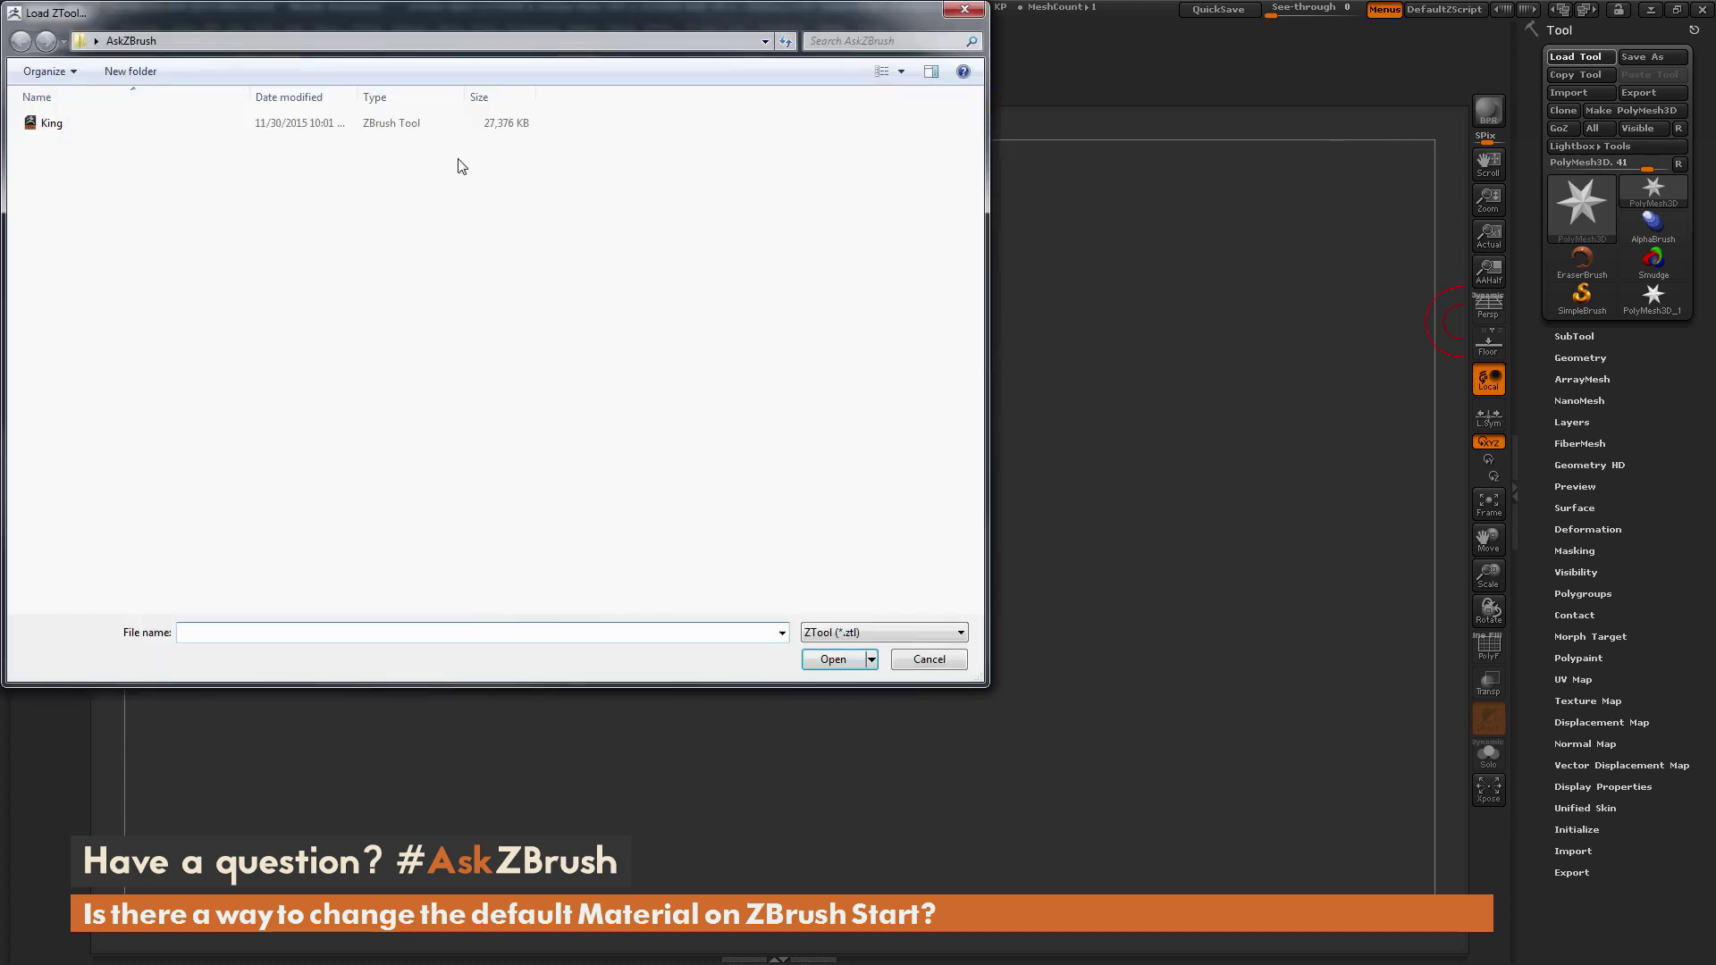
double_click(126, 125)
drag(1199, 597, 1252, 541)
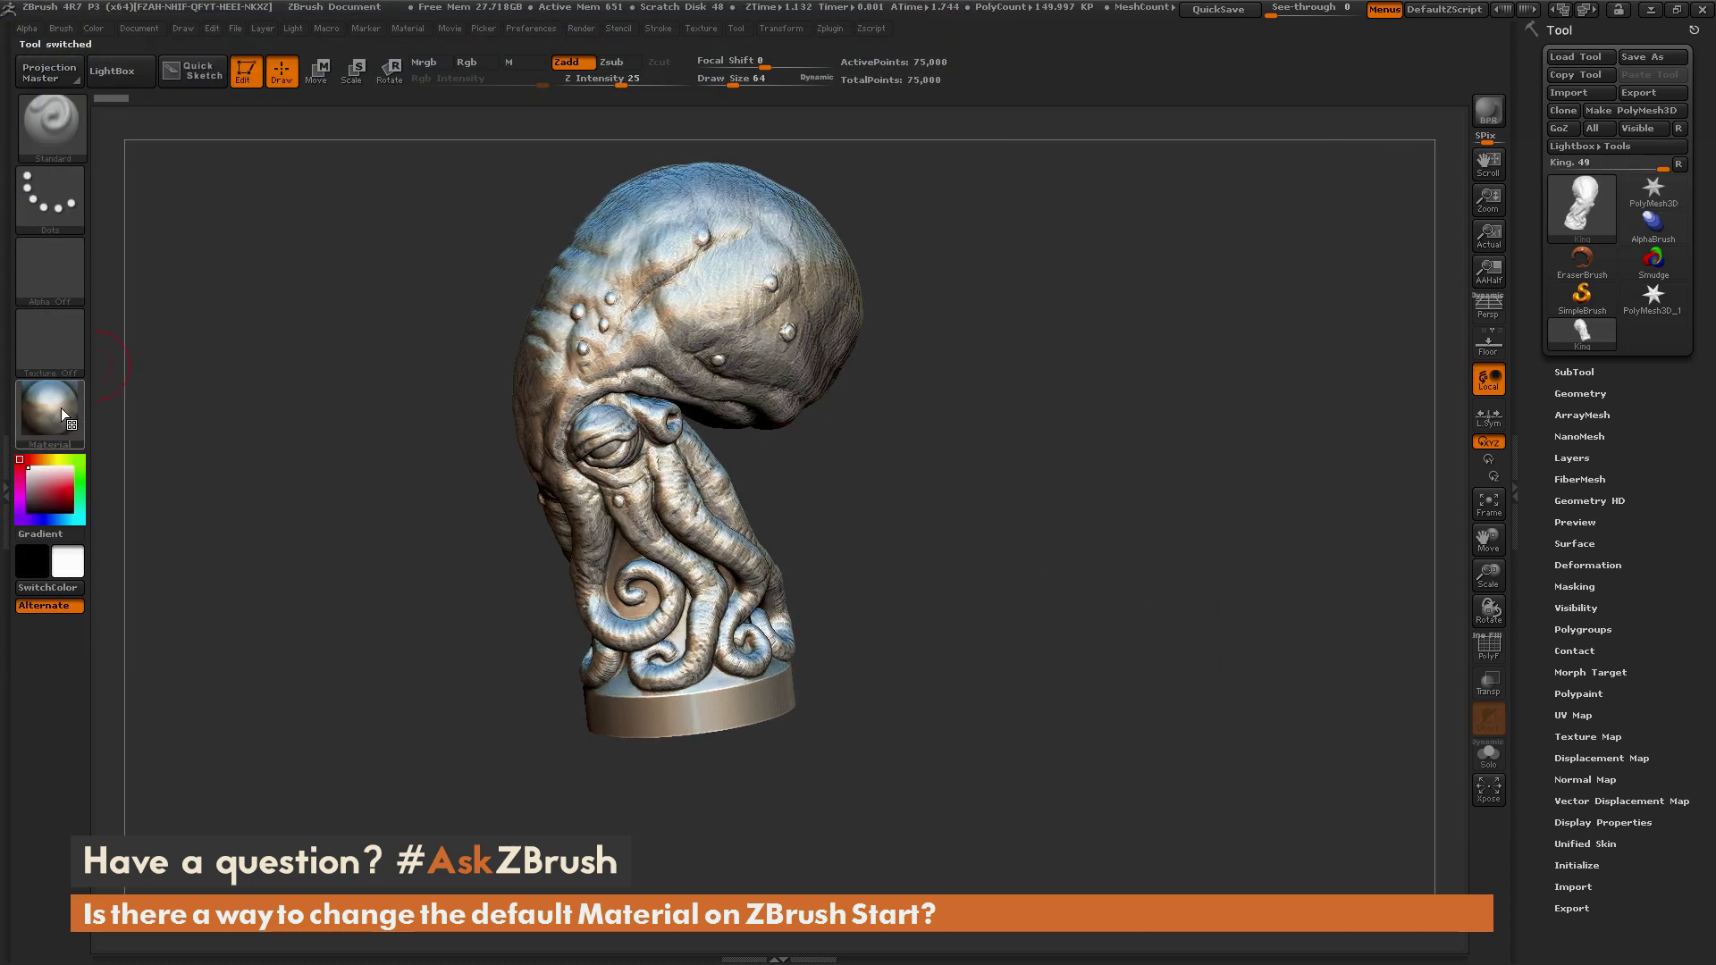
drag(1203, 627, 1209, 677)
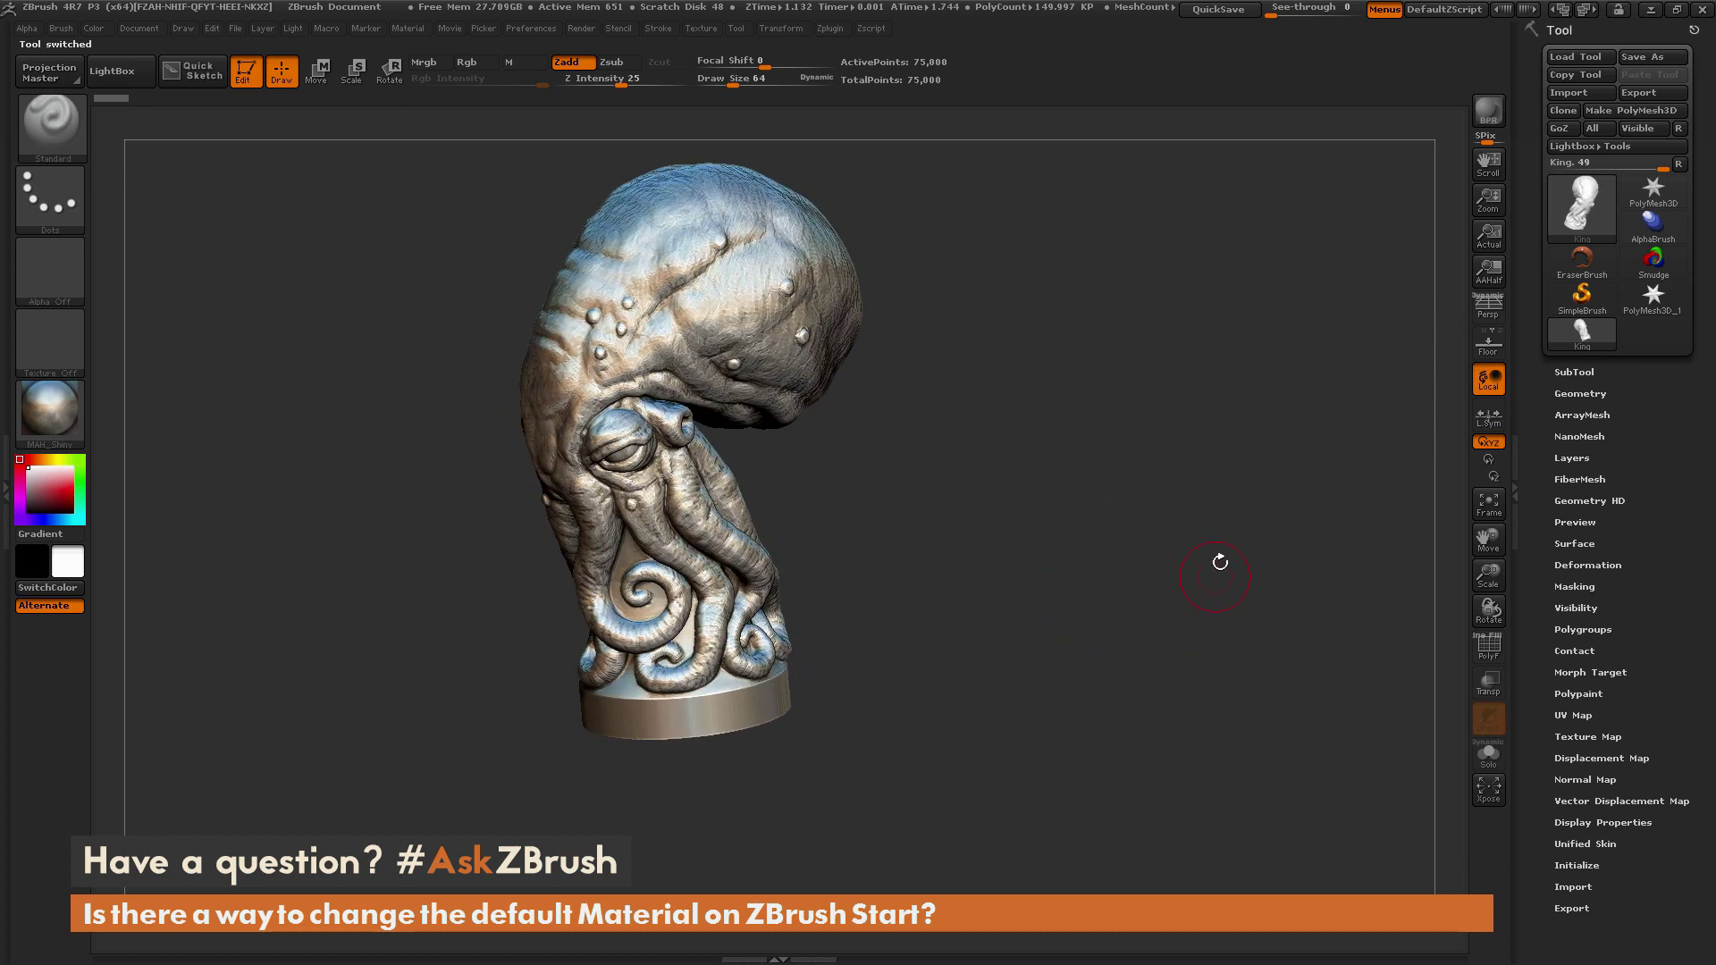
click(235, 28)
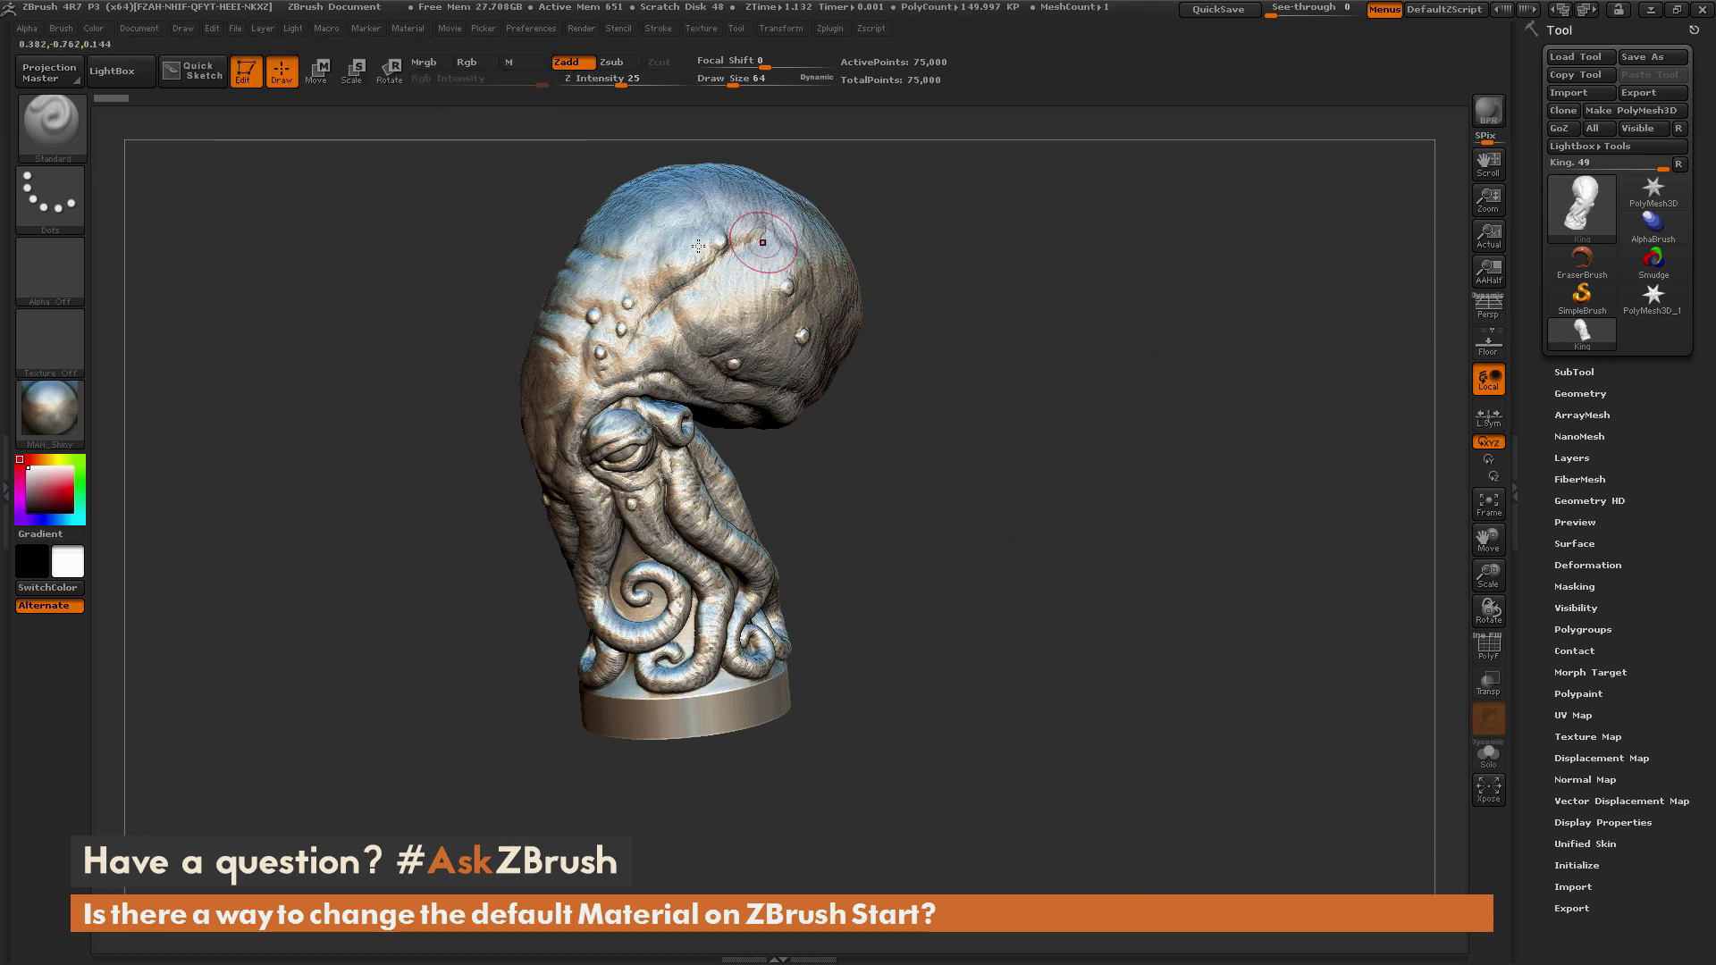
drag(1183, 623, 1019, 510)
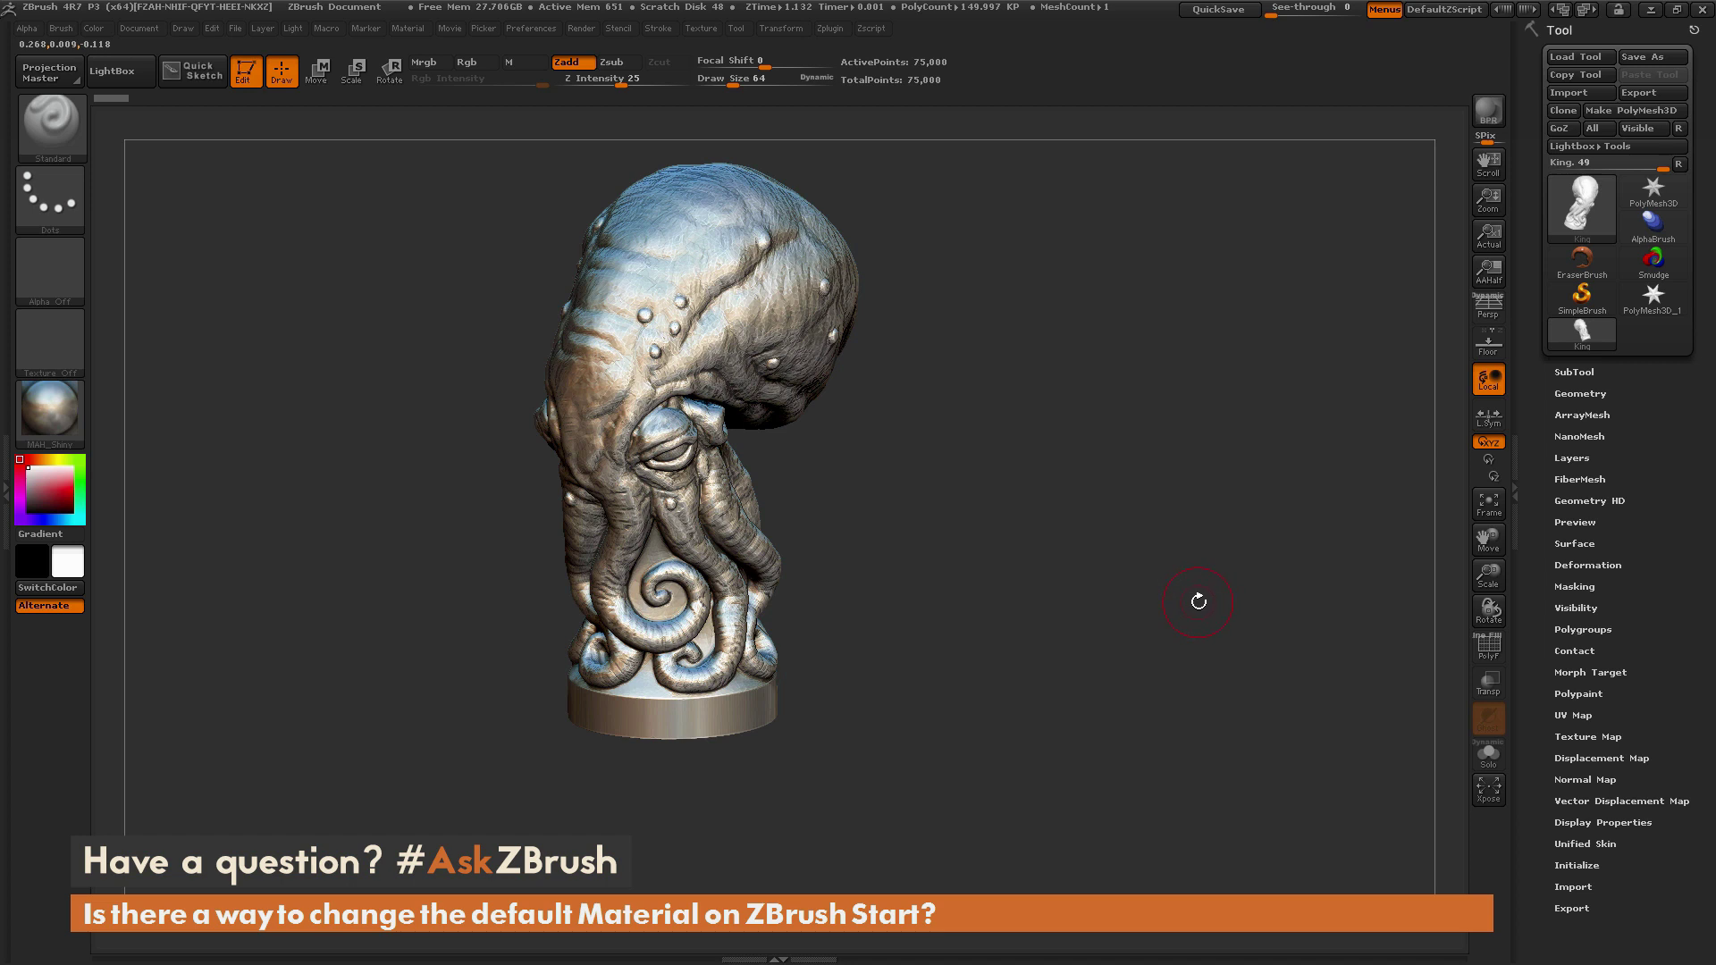
Dock the Zplugin palette in the side tray and expand ZStartup Master's startup options.
click(836, 30)
click(824, 49)
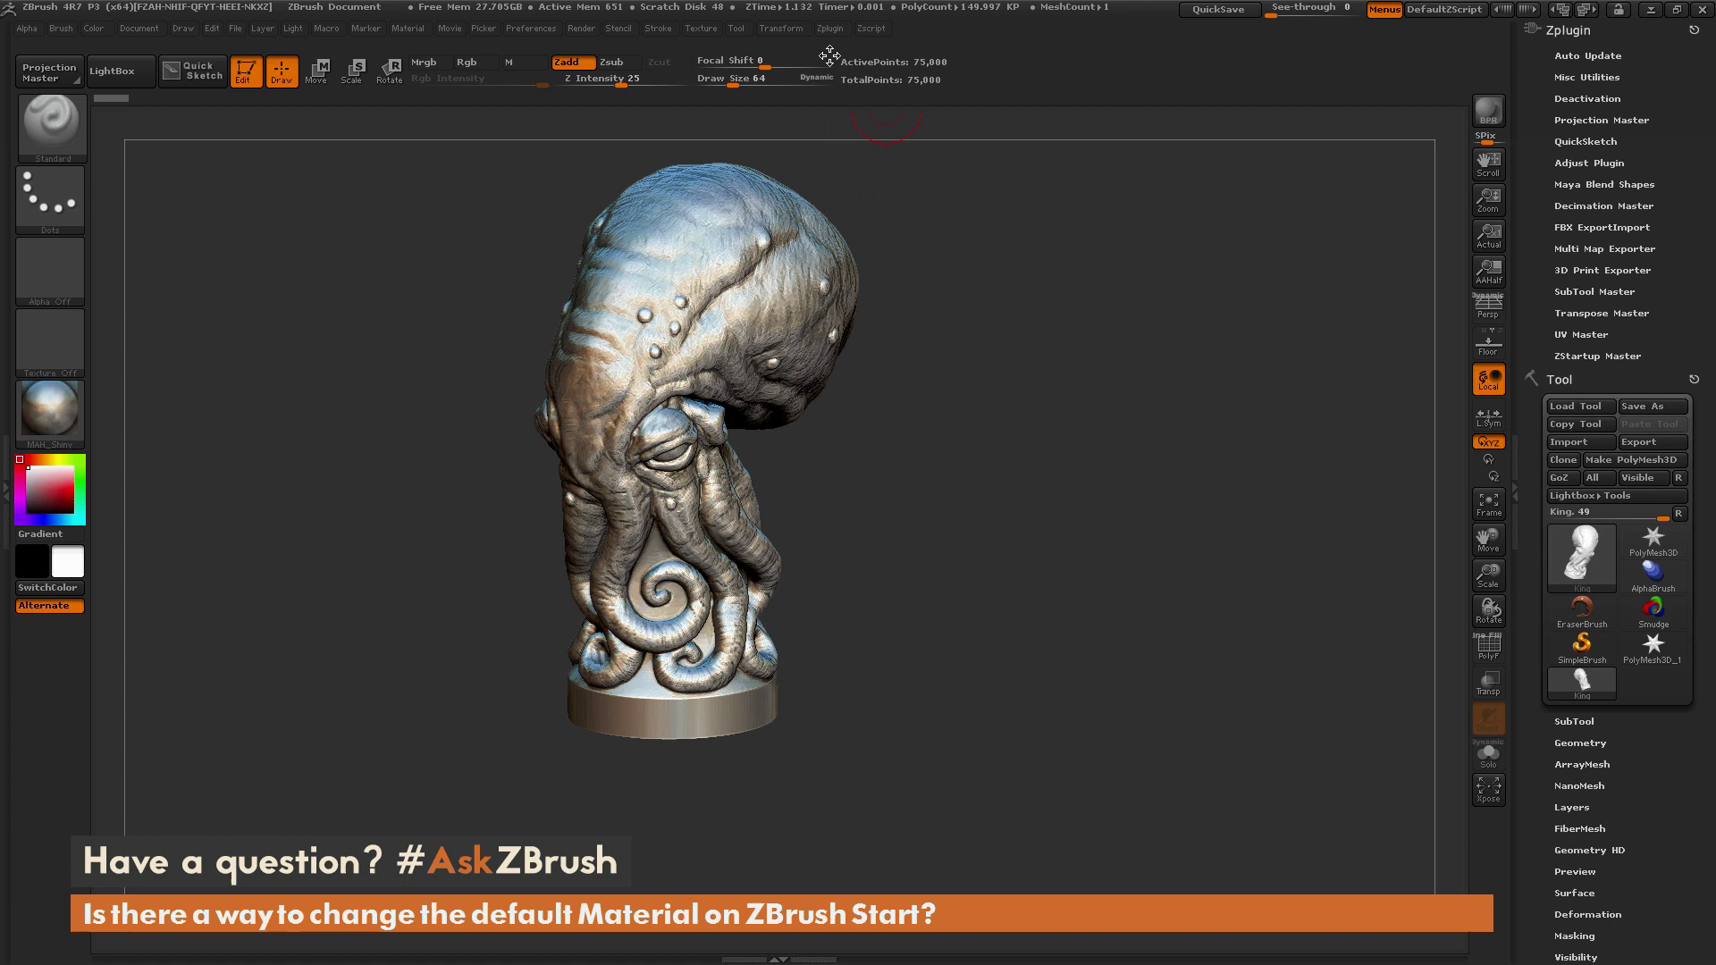
click(1622, 356)
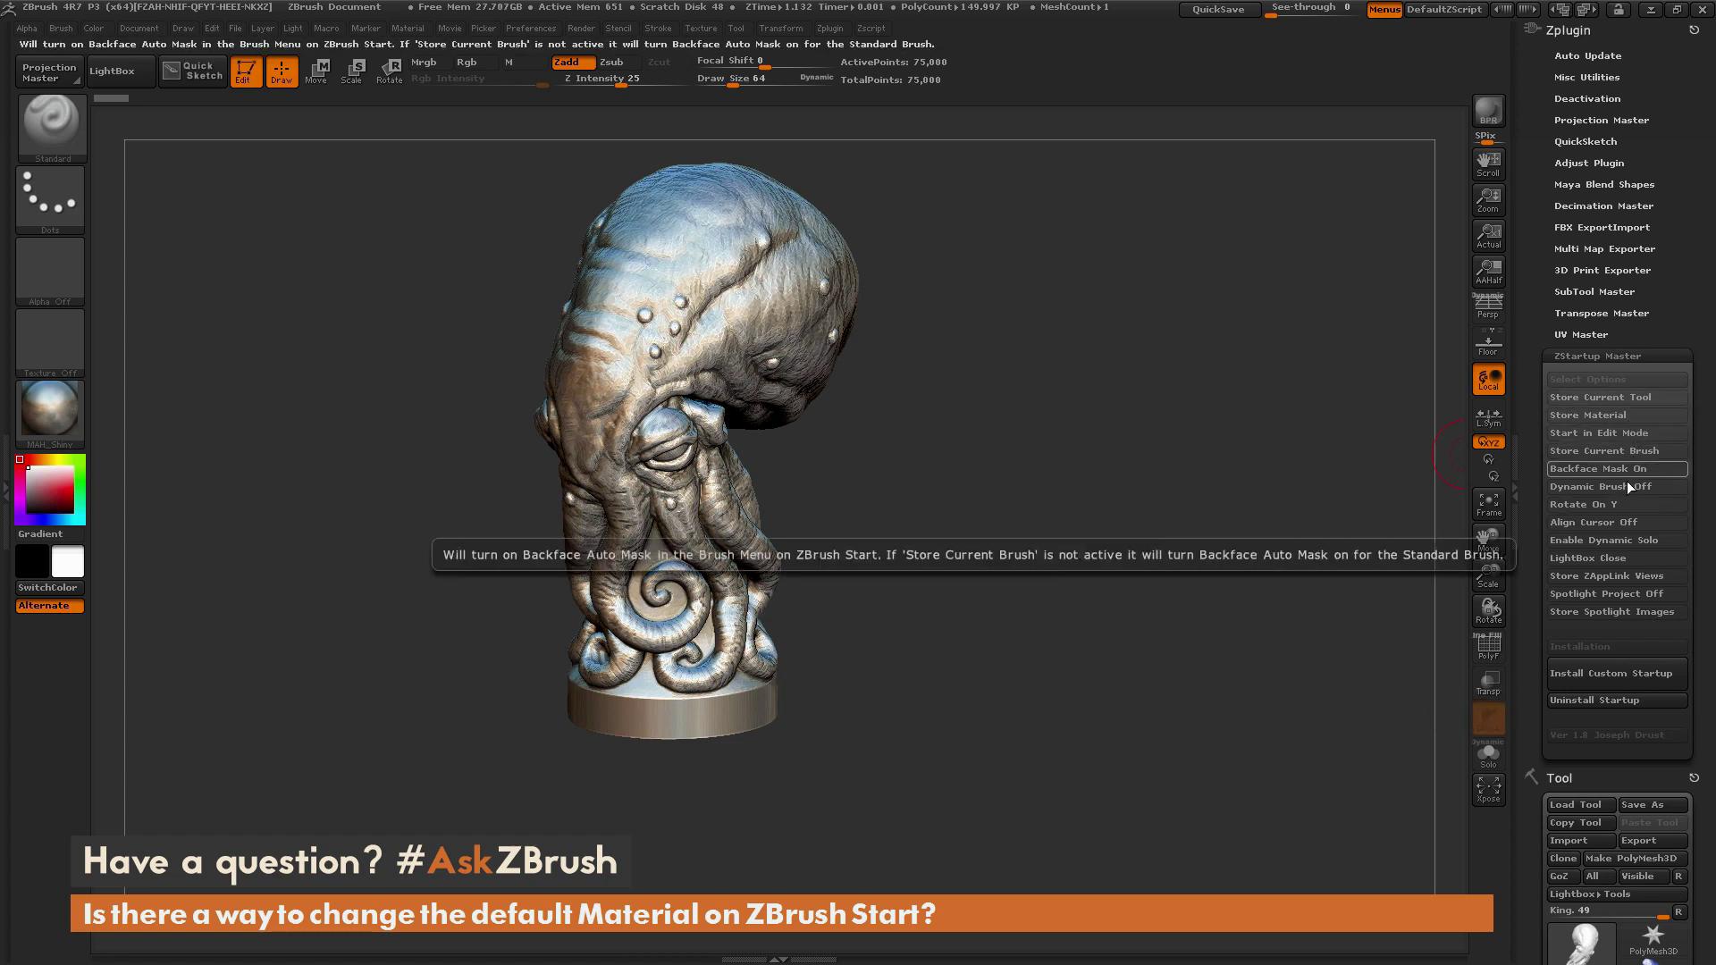
Toggle the startup options, leaving Dynamic Brush Off deselected, and orbit the sculpt.
click(1651, 396)
click(1651, 398)
click(1639, 416)
click(1638, 433)
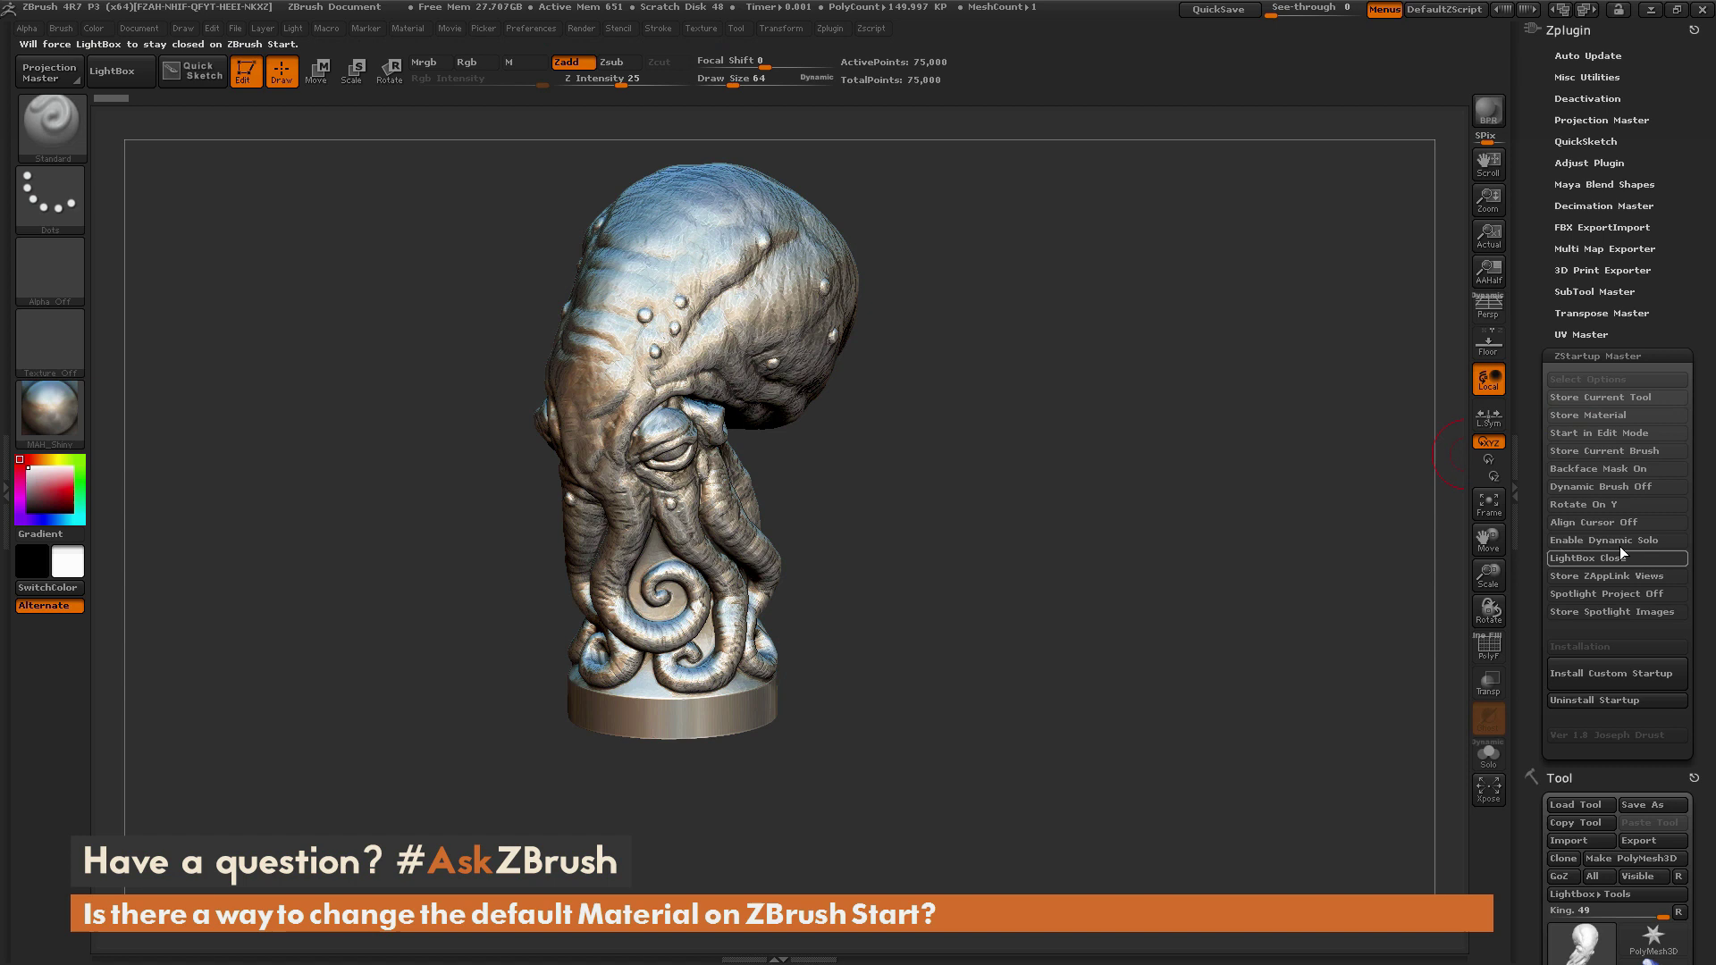
click(1614, 486)
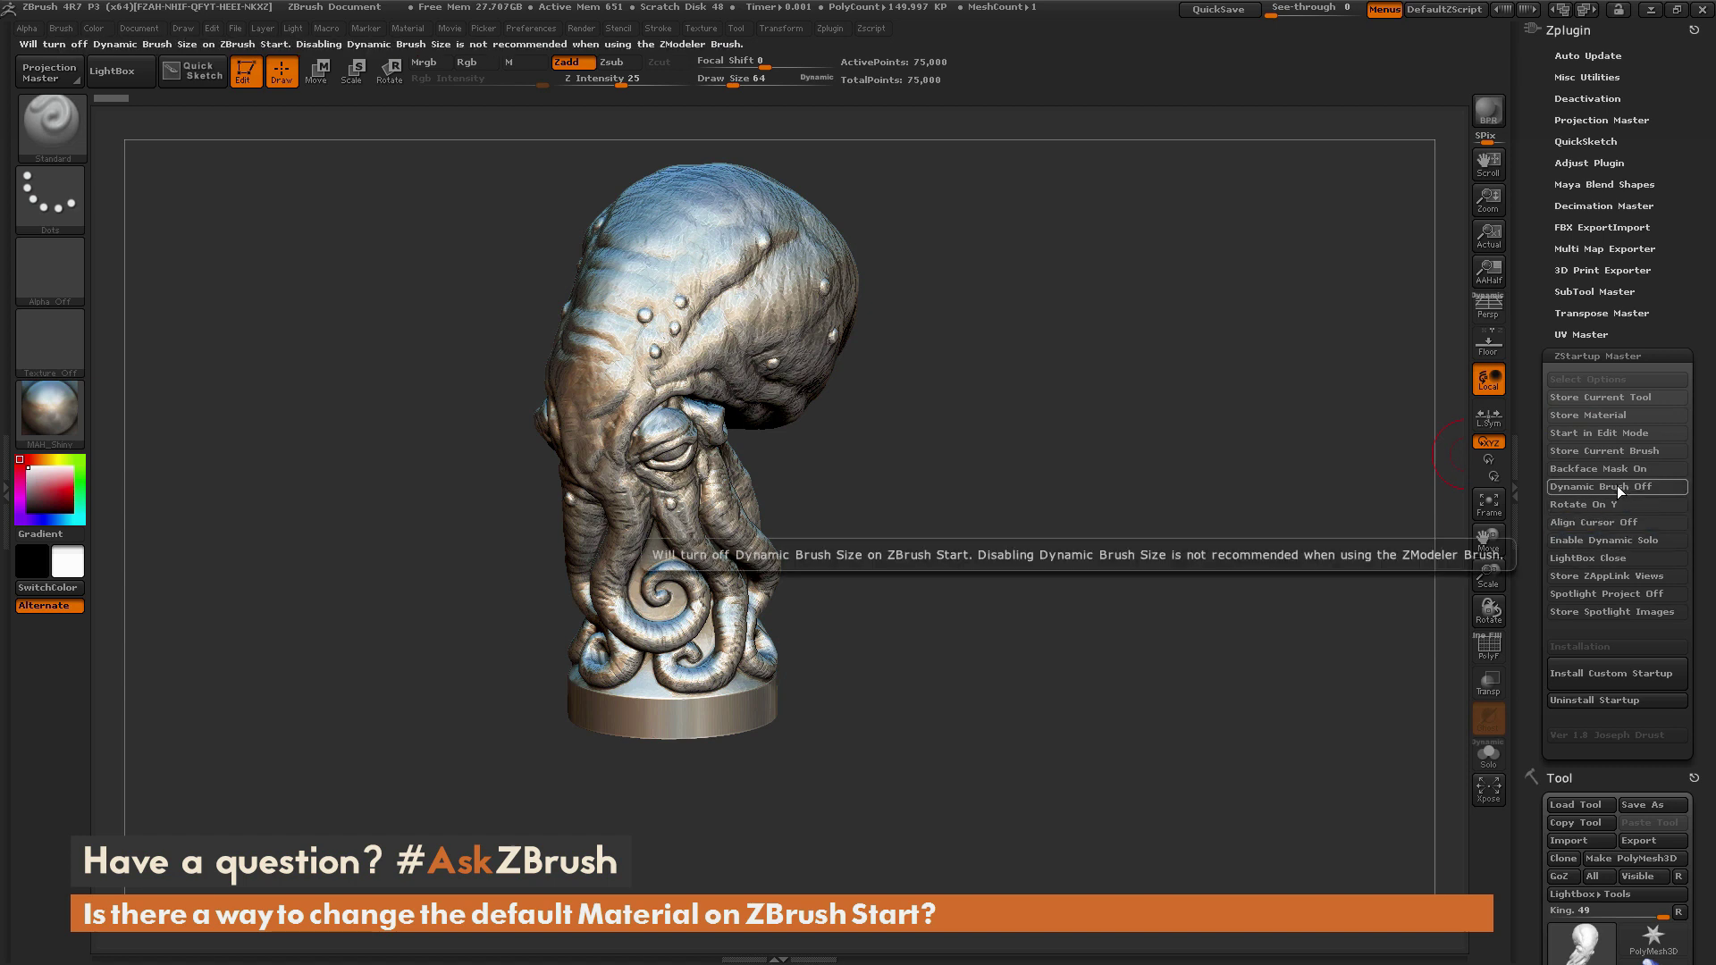
click(1617, 486)
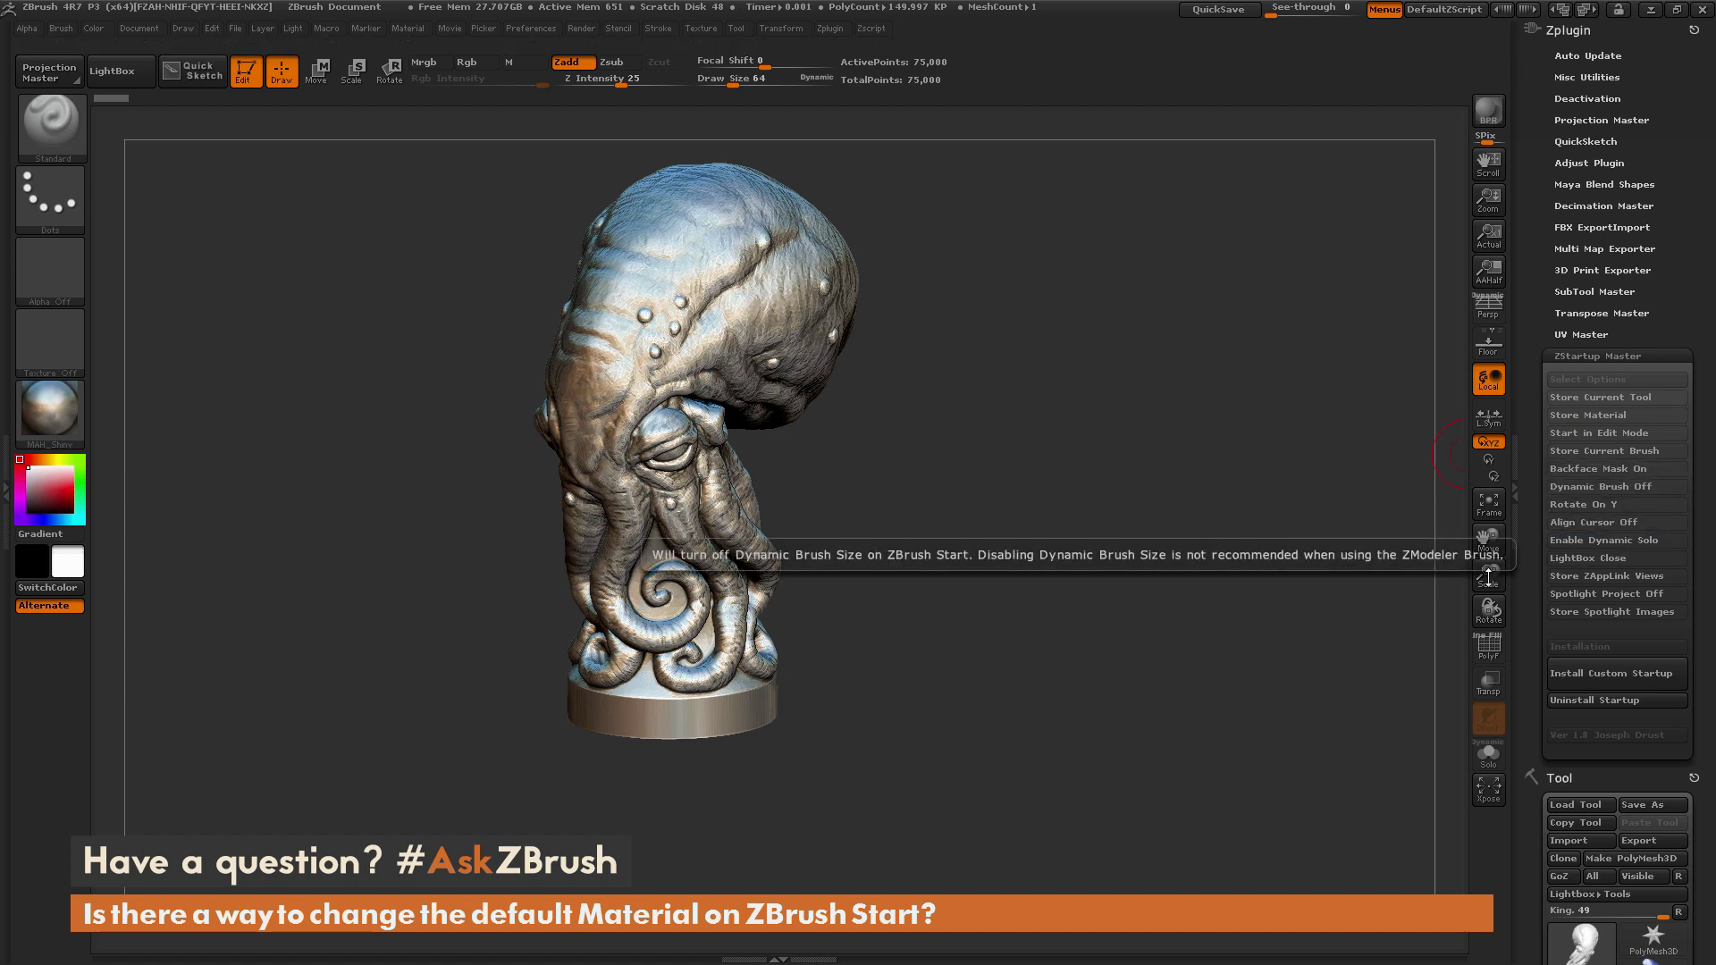
mouse_move(1475, 630)
mouse_down()
mouse_move(1220, 701)
mouse_move(888, 391)
mouse_up()
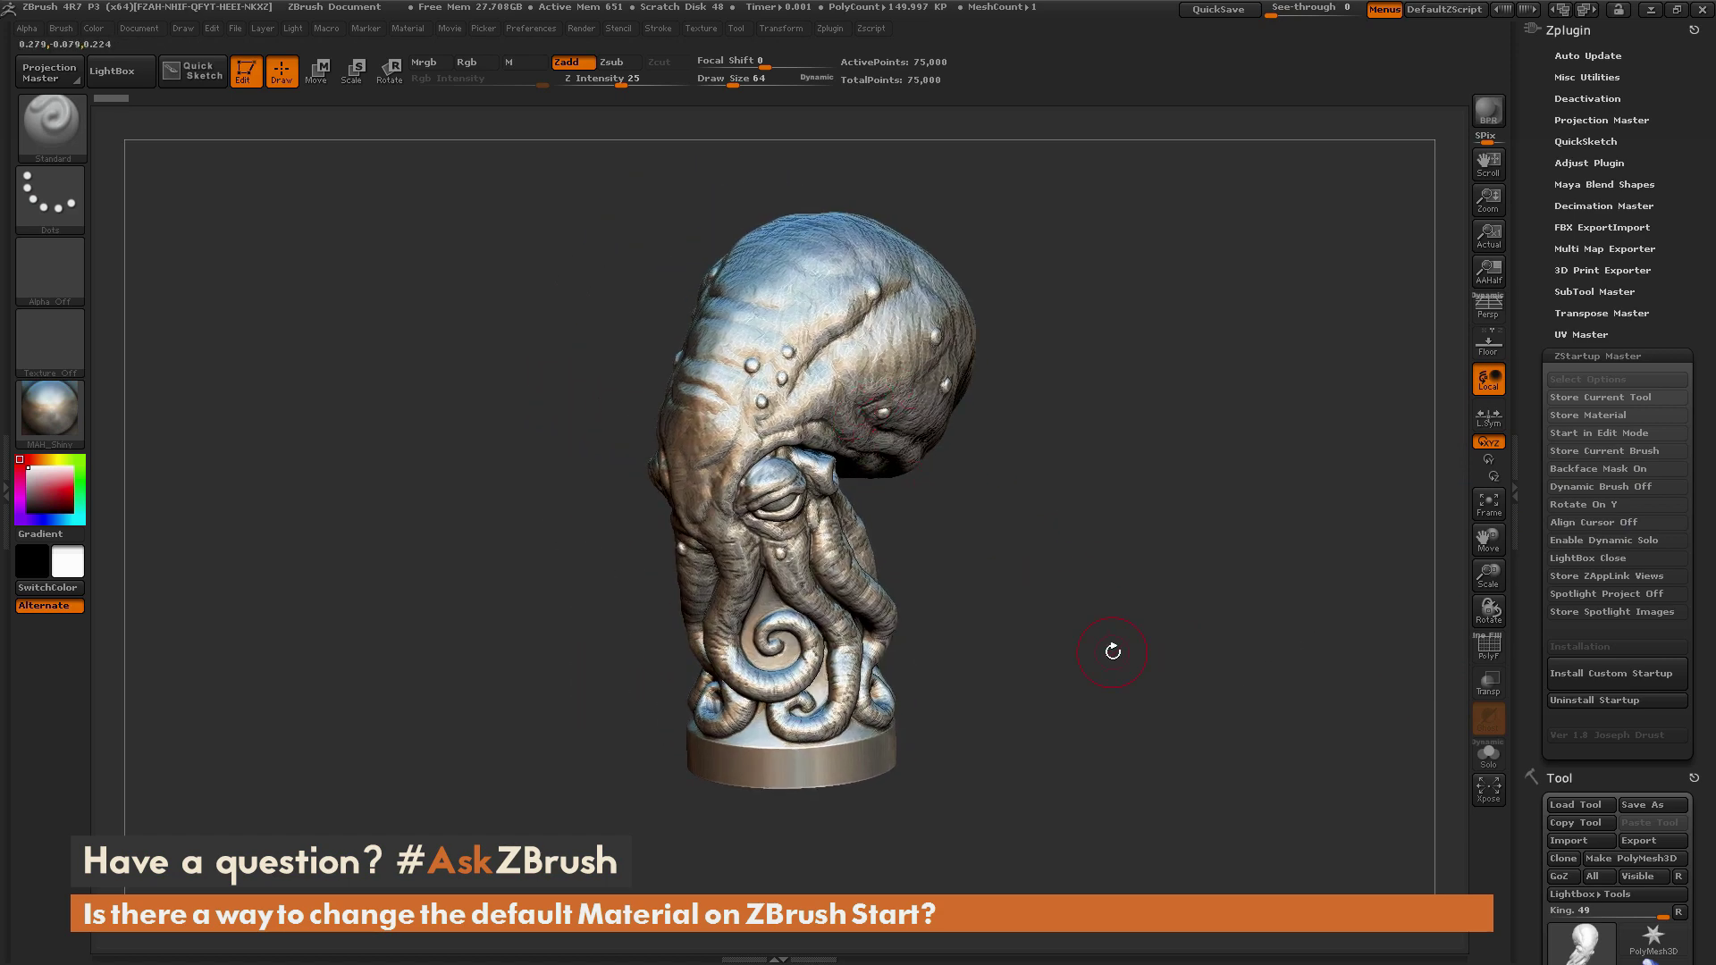
mouse_move(1112, 651)
mouse_down()
mouse_move(1049, 651)
mouse_move(1097, 644)
mouse_up()
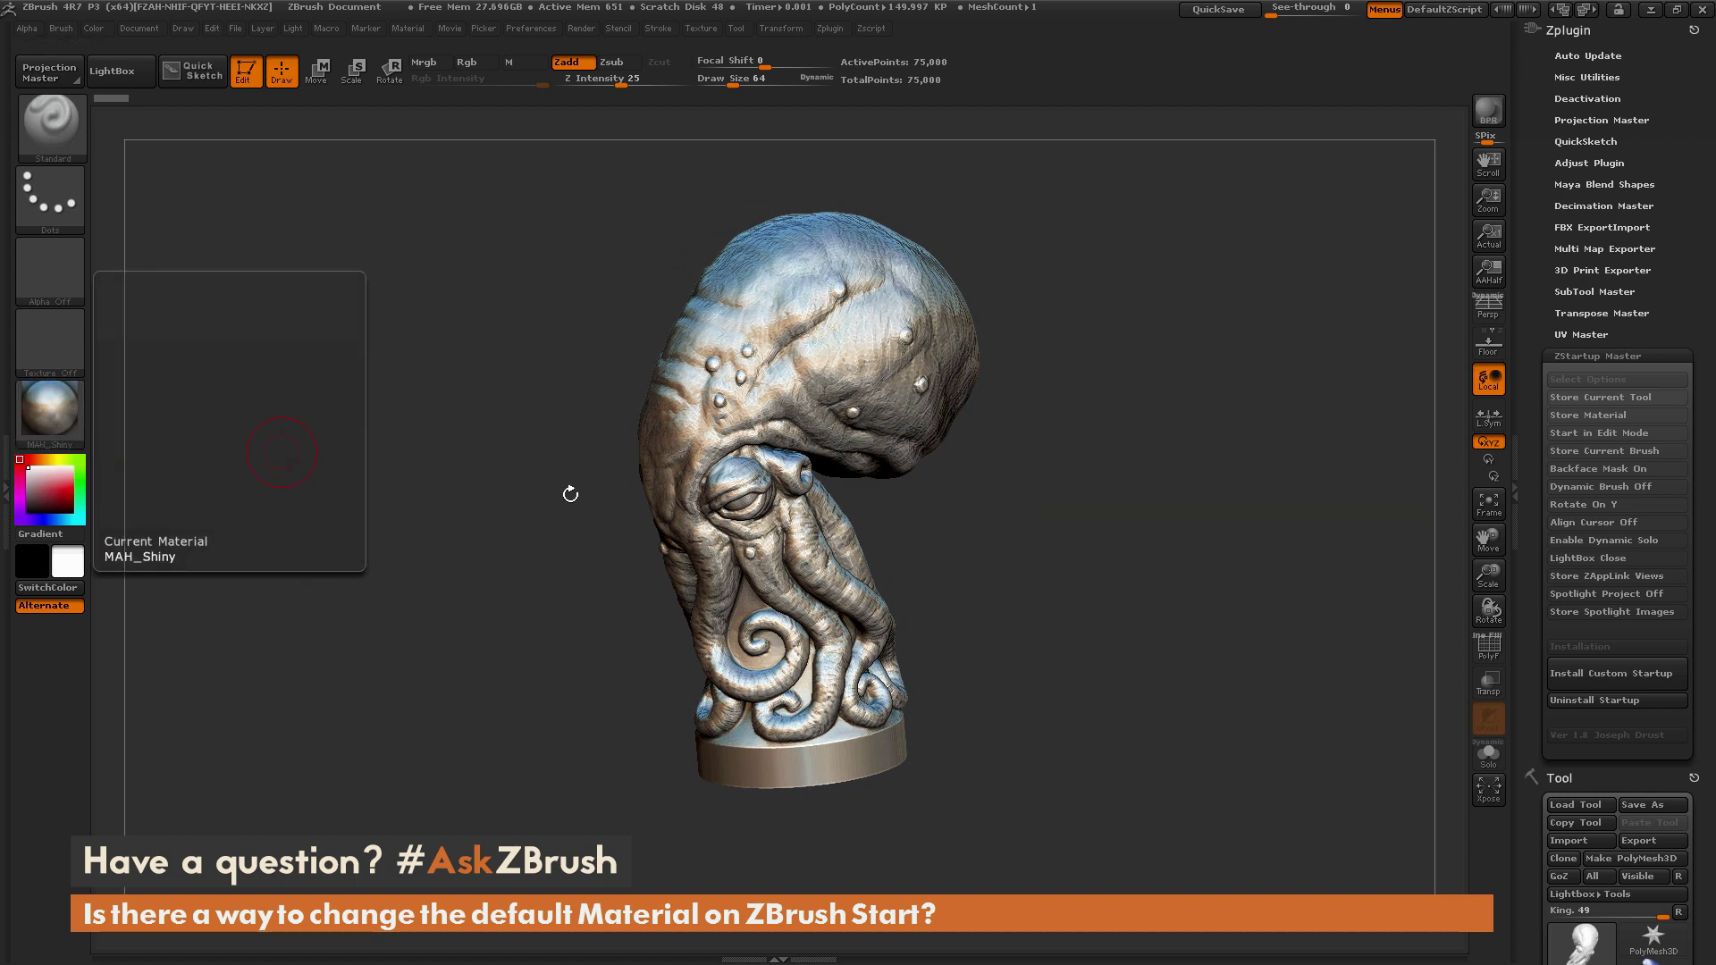
Enable Store Current Tool, Spotlight Project Off and LightBox Close, then install the custom startup.
click(1643, 399)
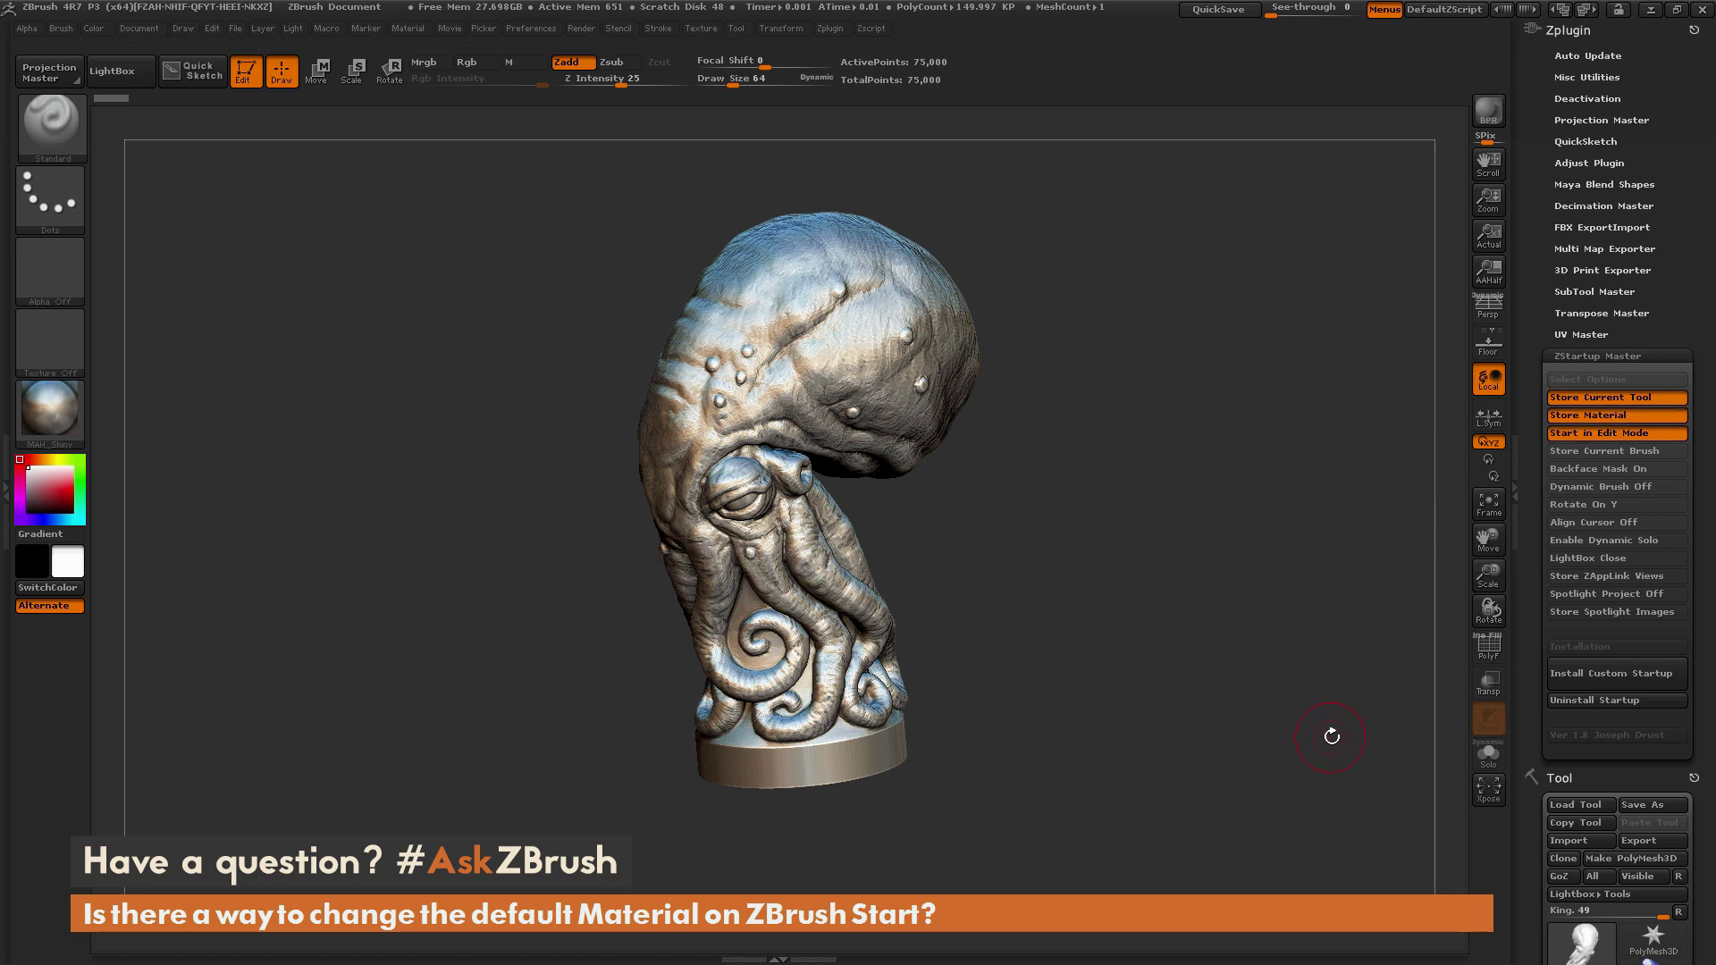
click(1610, 595)
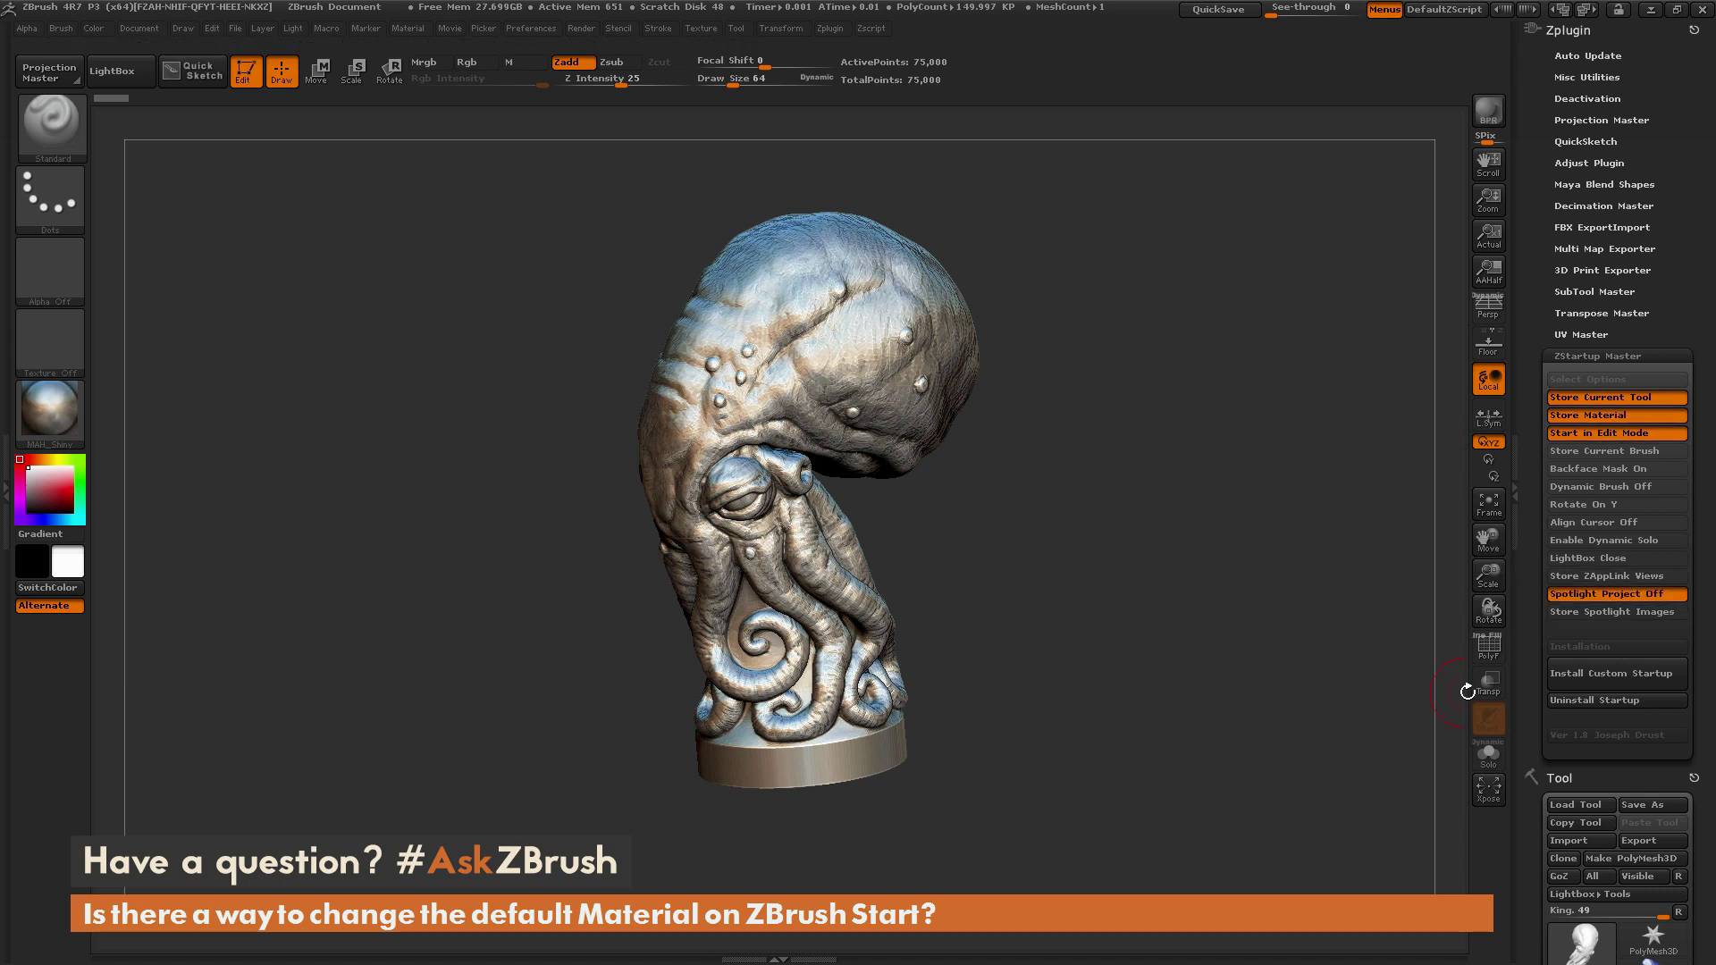
click(1597, 558)
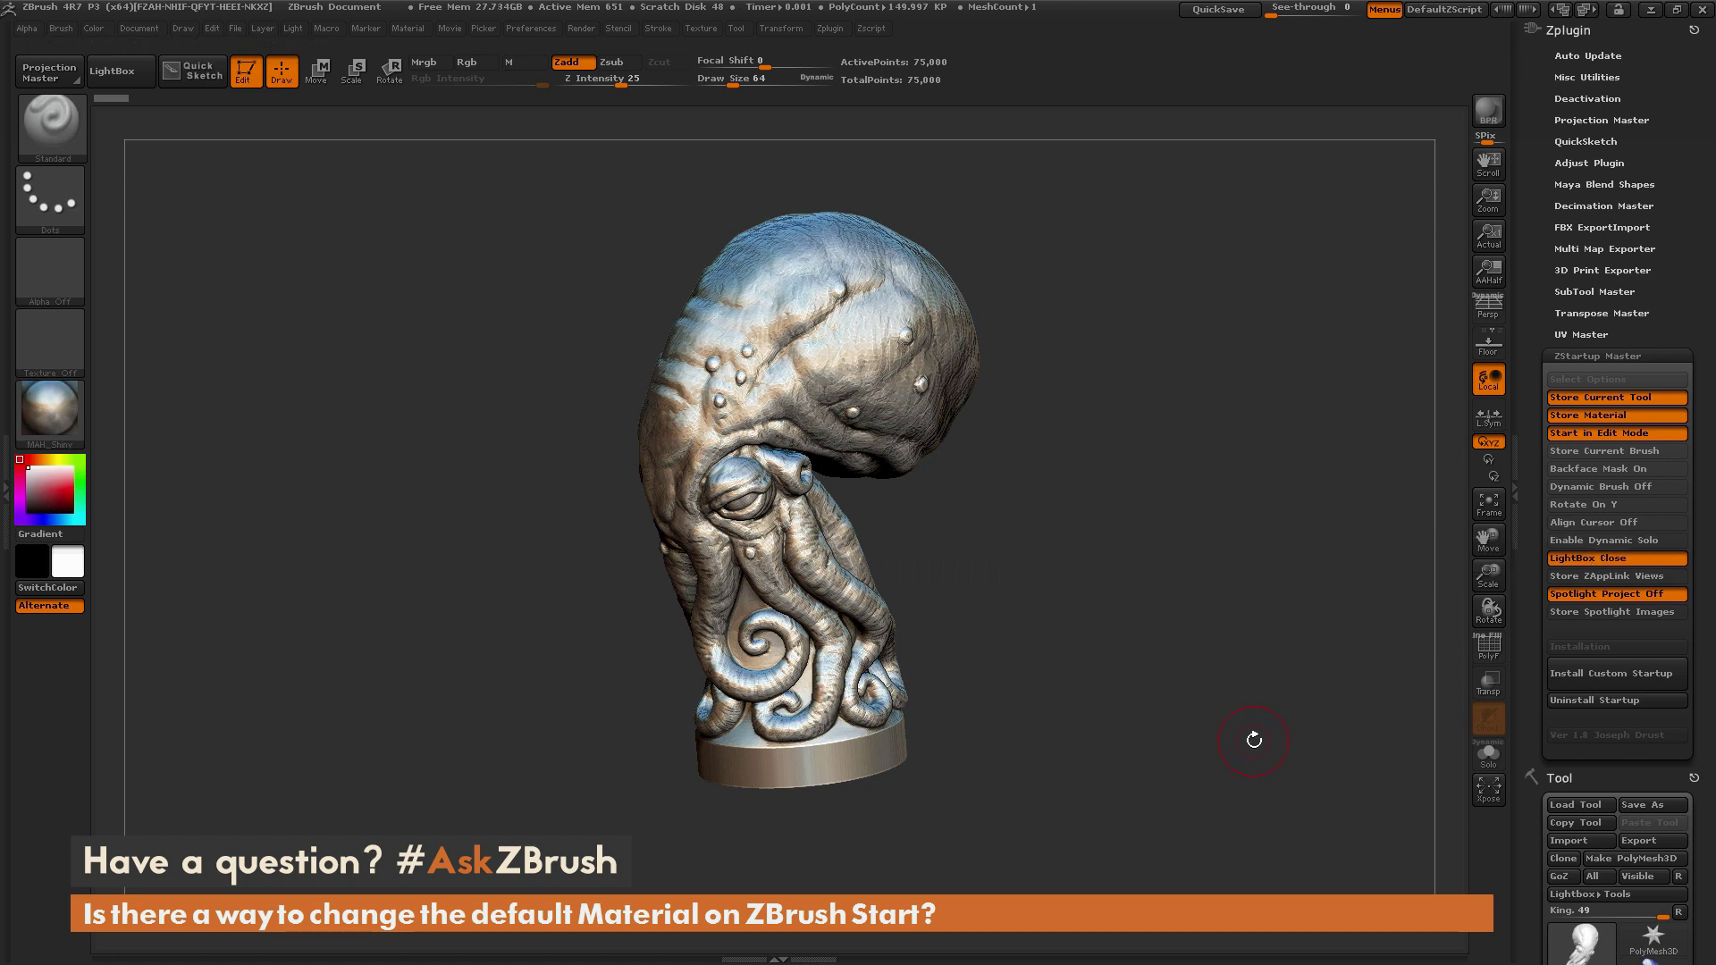
drag(1250, 721, 1305, 721)
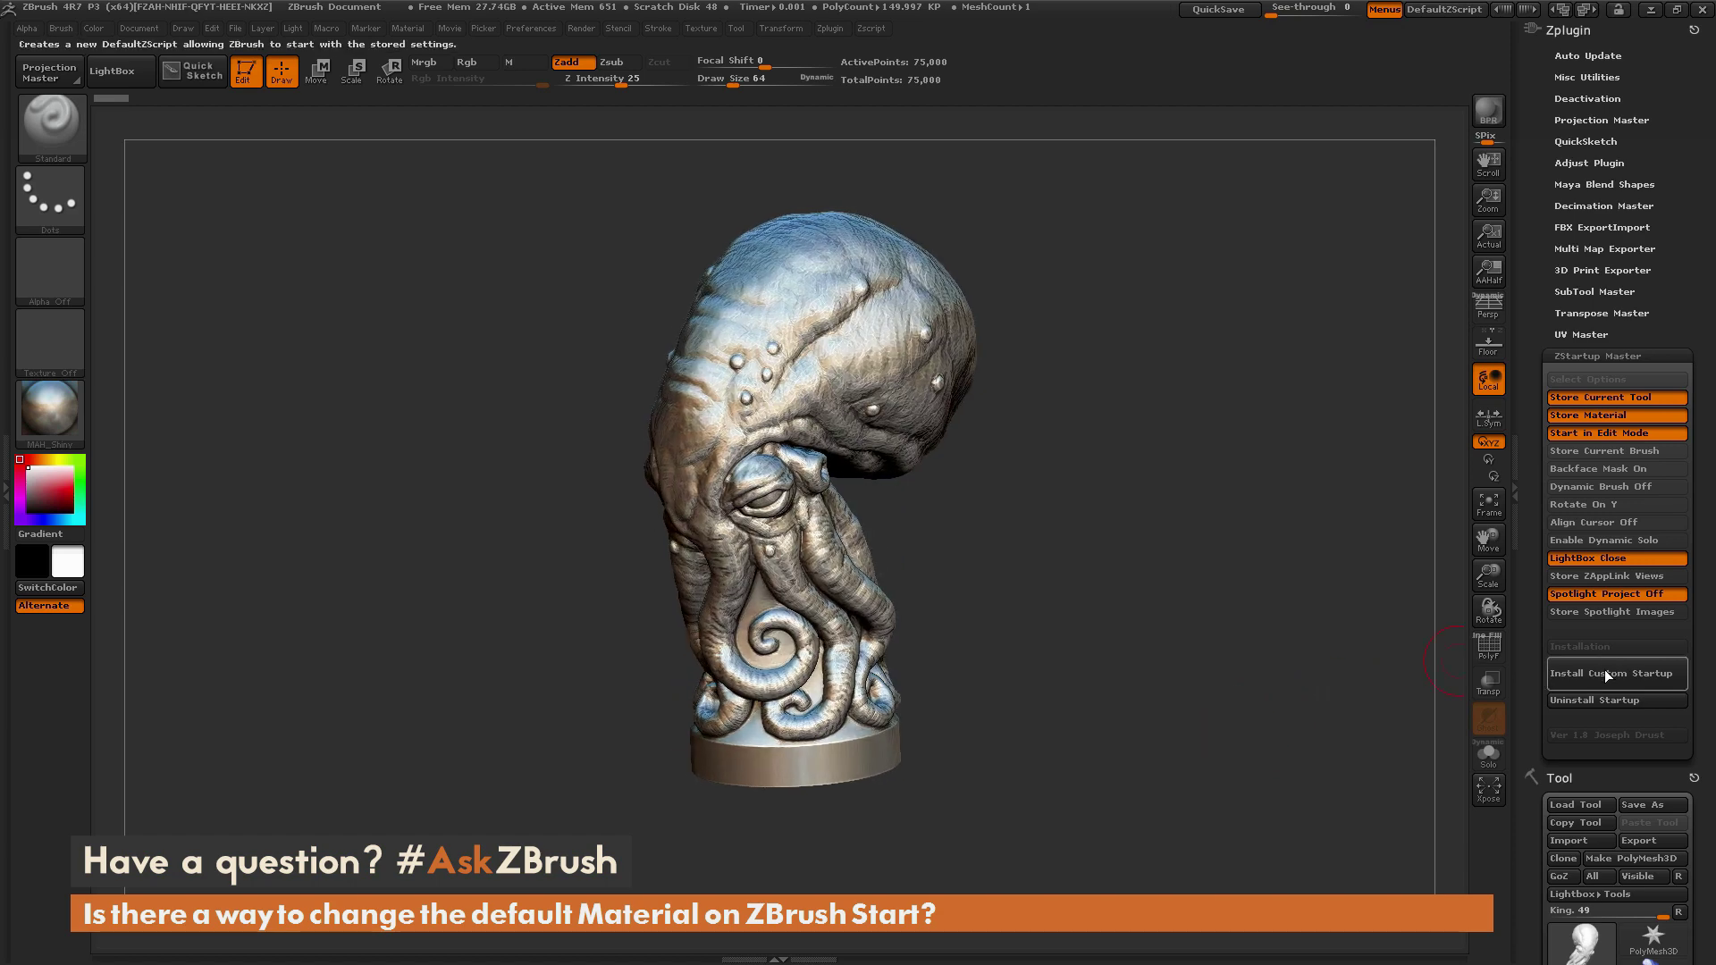
click(1607, 672)
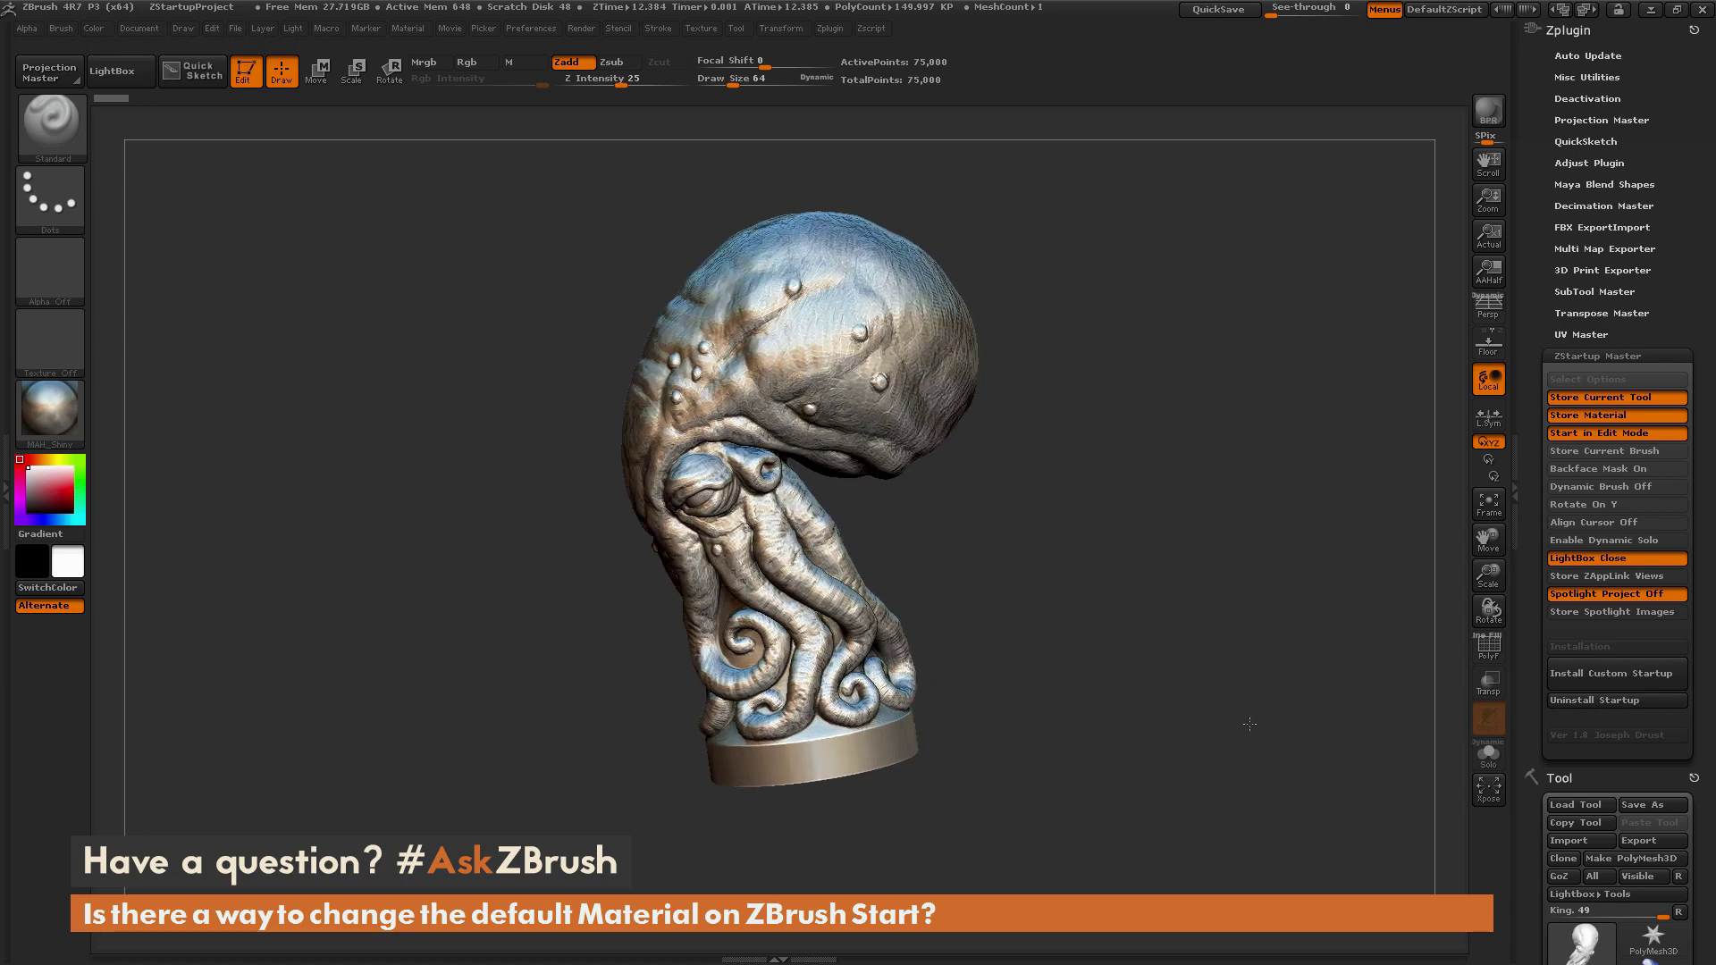
Close ZBrush without saving, relaunch into the editable King sculpt with MAH_Shiny, and orbit it.
click(1279, 735)
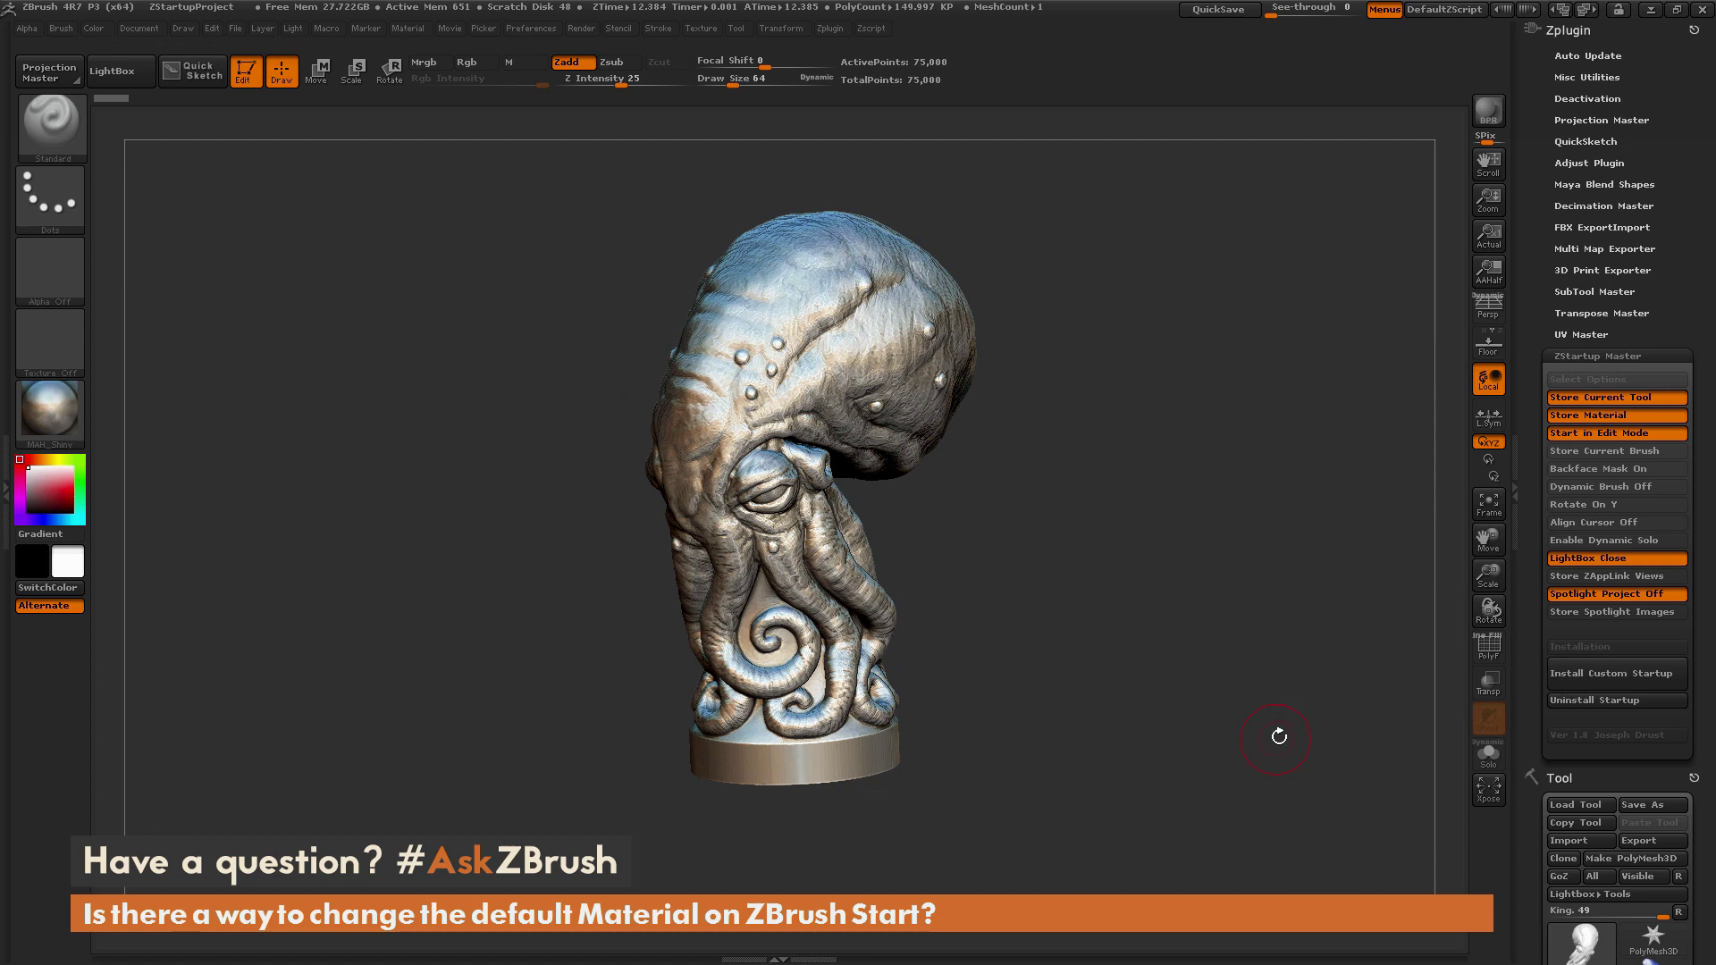
click(1703, 10)
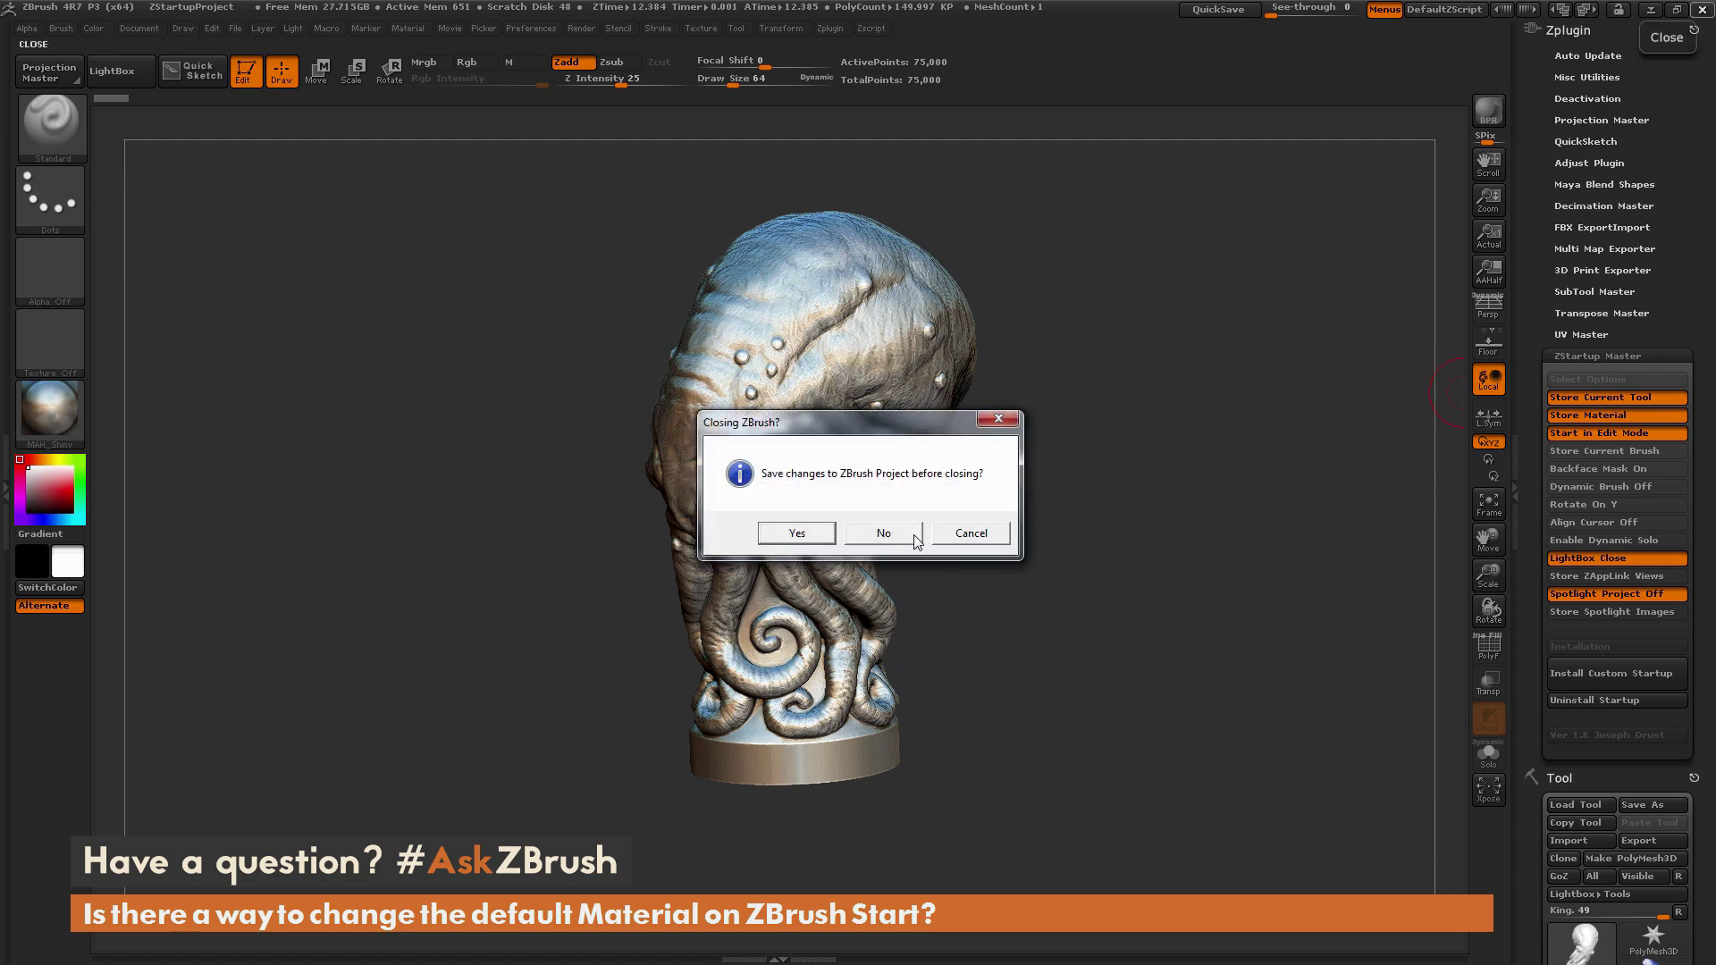
key(n)
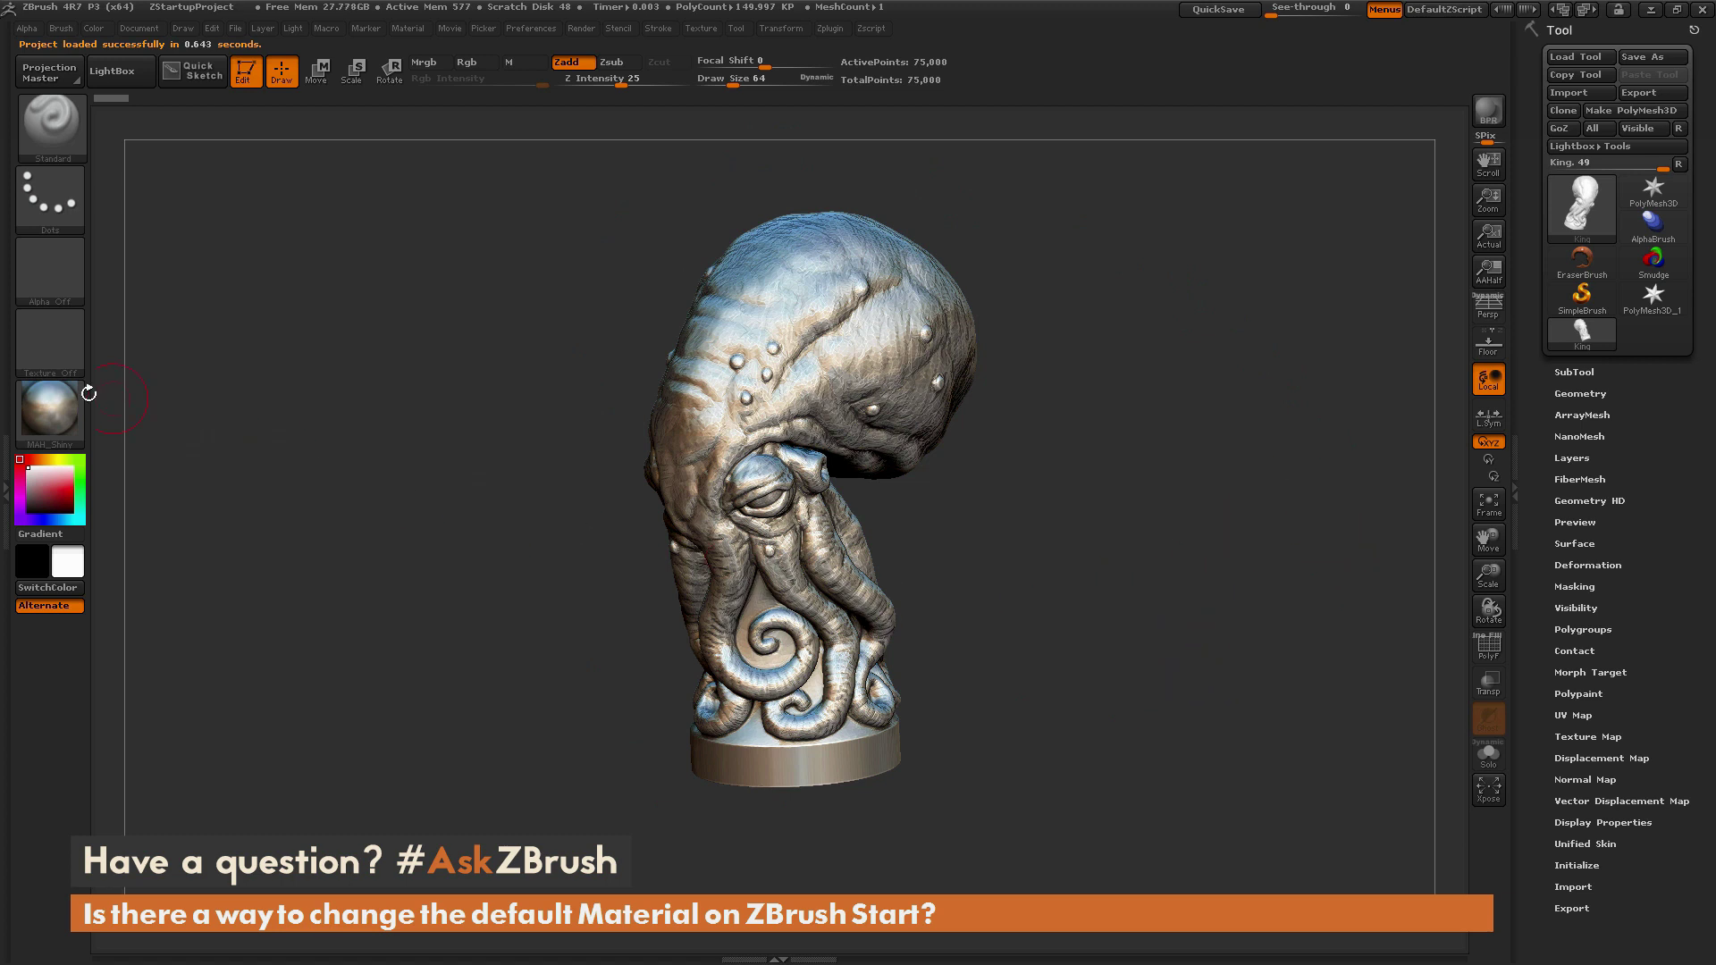
mouse_move(65, 421)
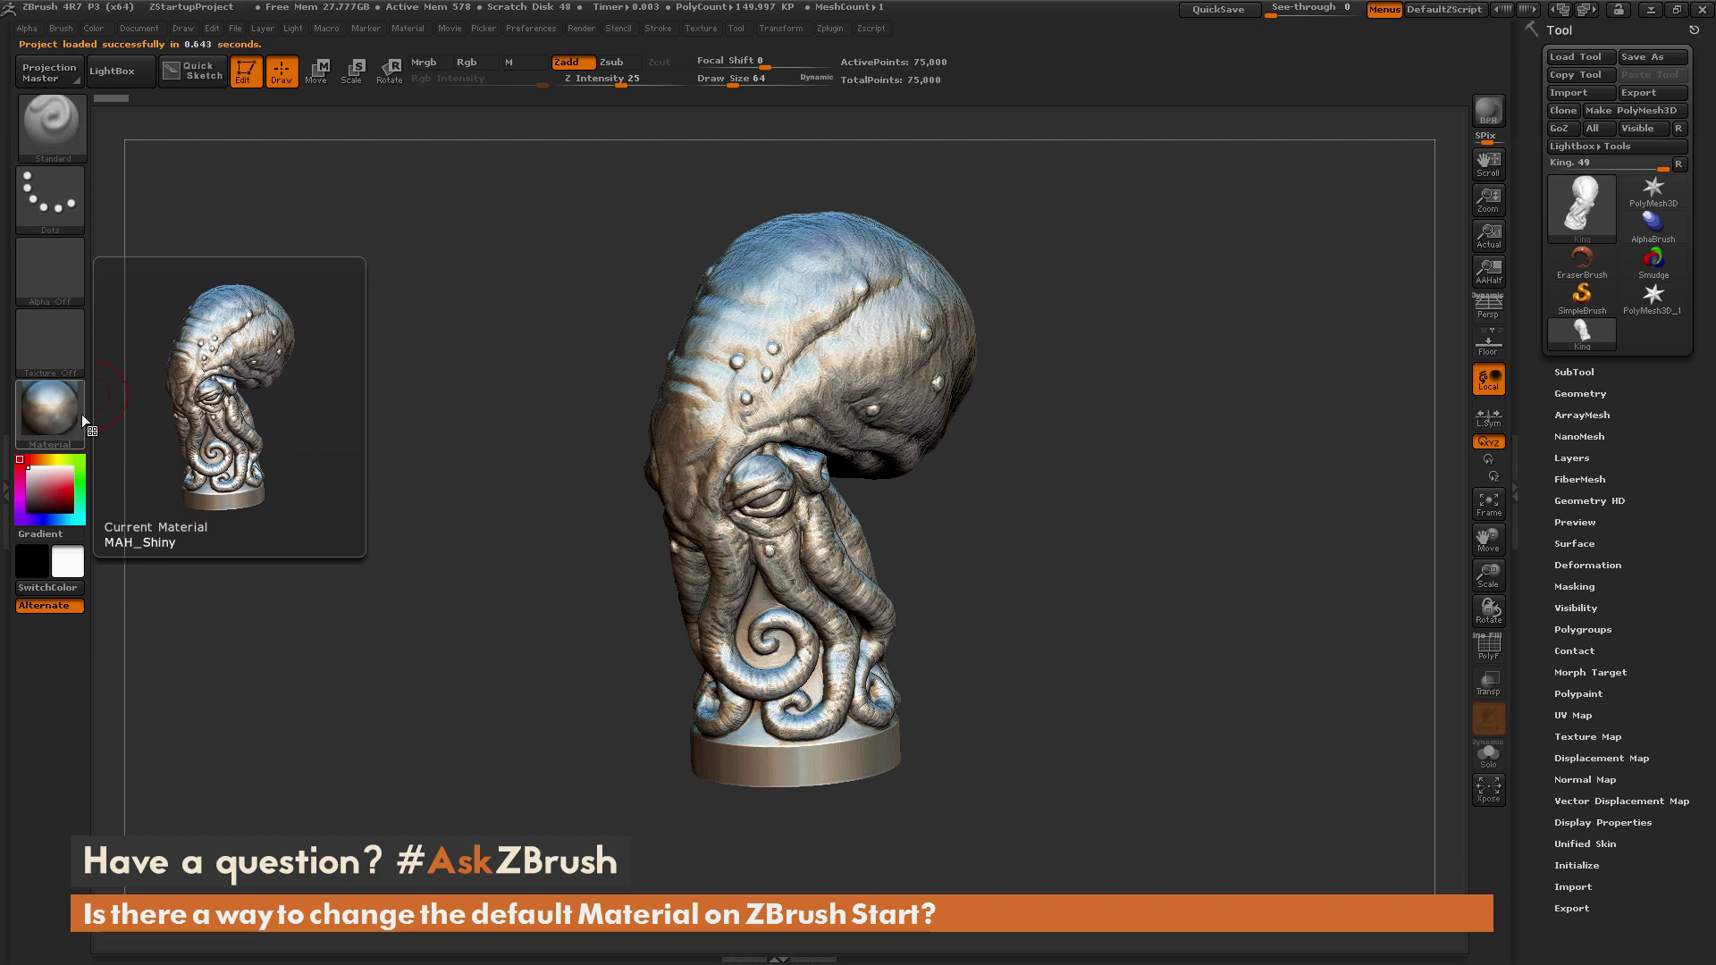
mouse_move(1216, 626)
mouse_down()
mouse_move(1239, 644)
mouse_move(1174, 782)
mouse_up()
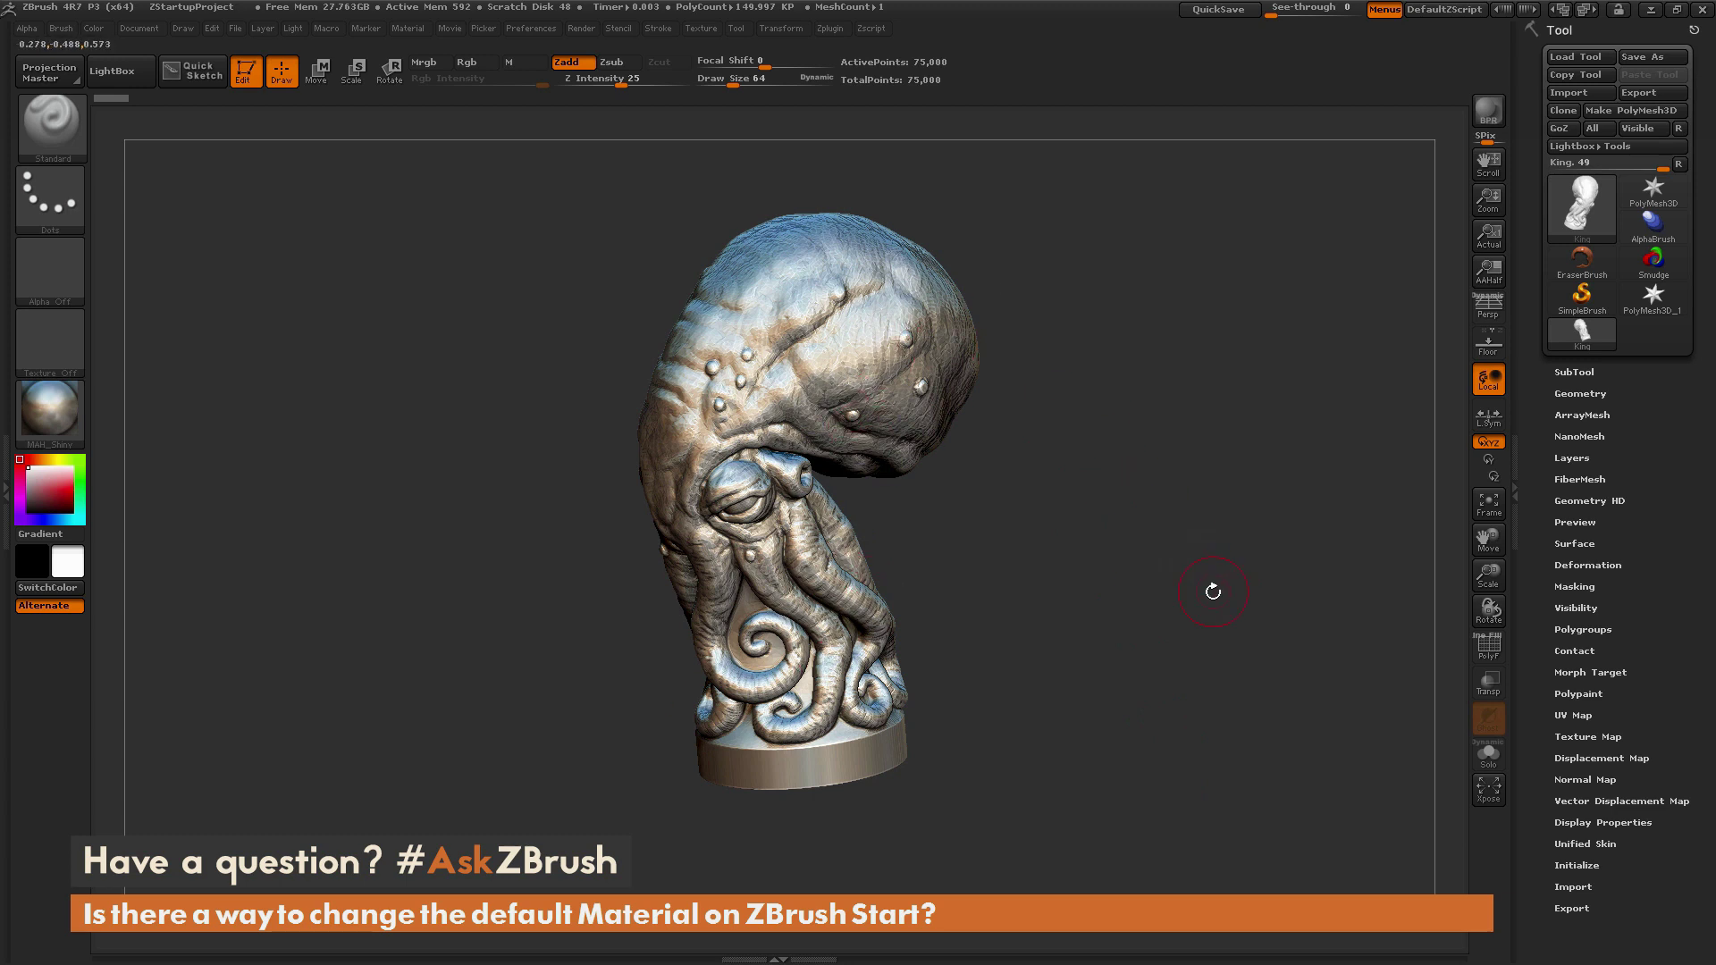
Uninstall the custom startup script from Zplugin > ZStartup Master.
click(833, 30)
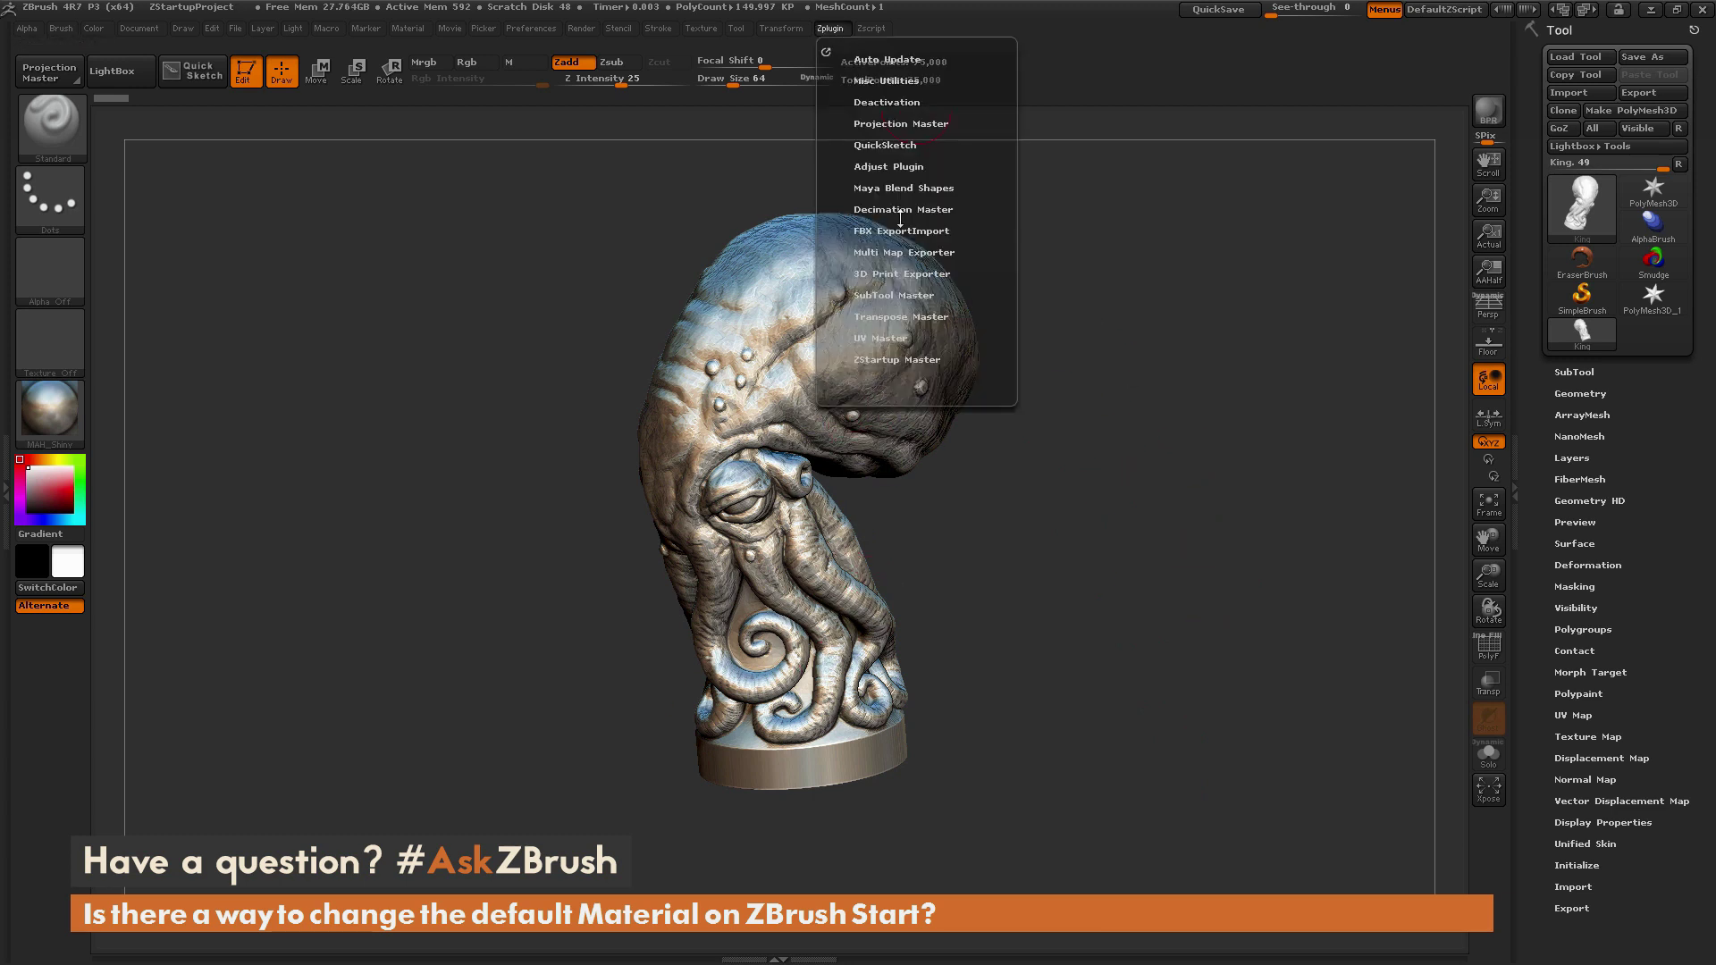
click(929, 359)
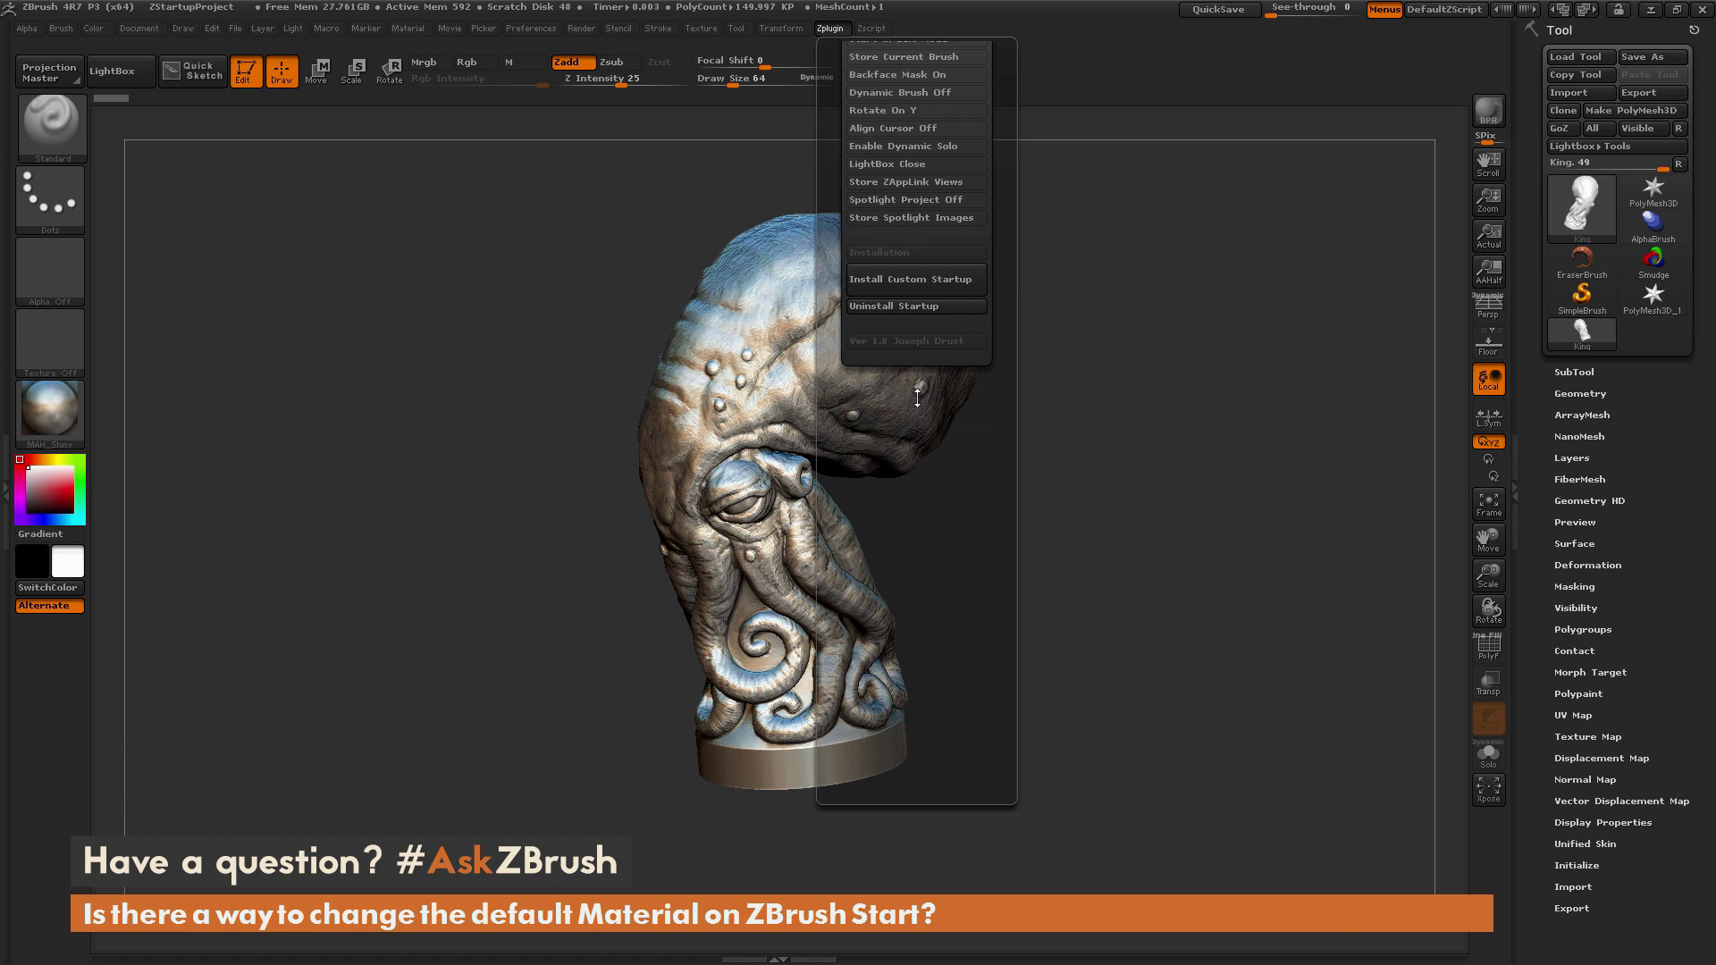
scroll(917, 397, up, 3)
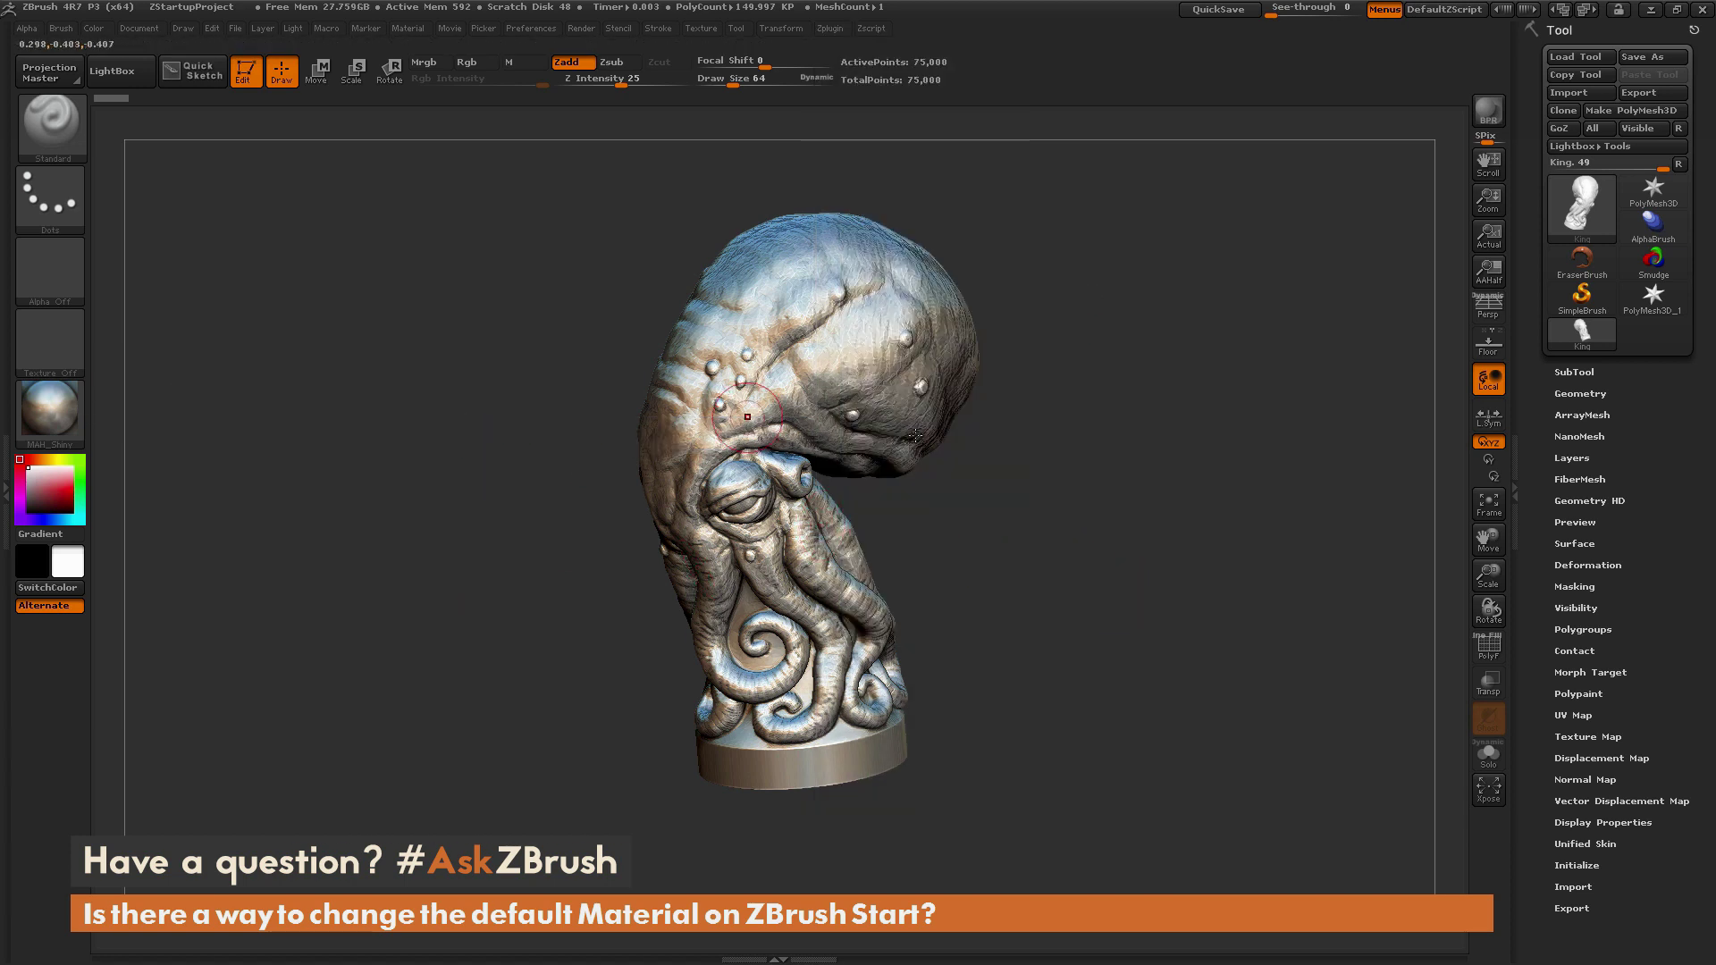
drag(1168, 525, 1180, 579)
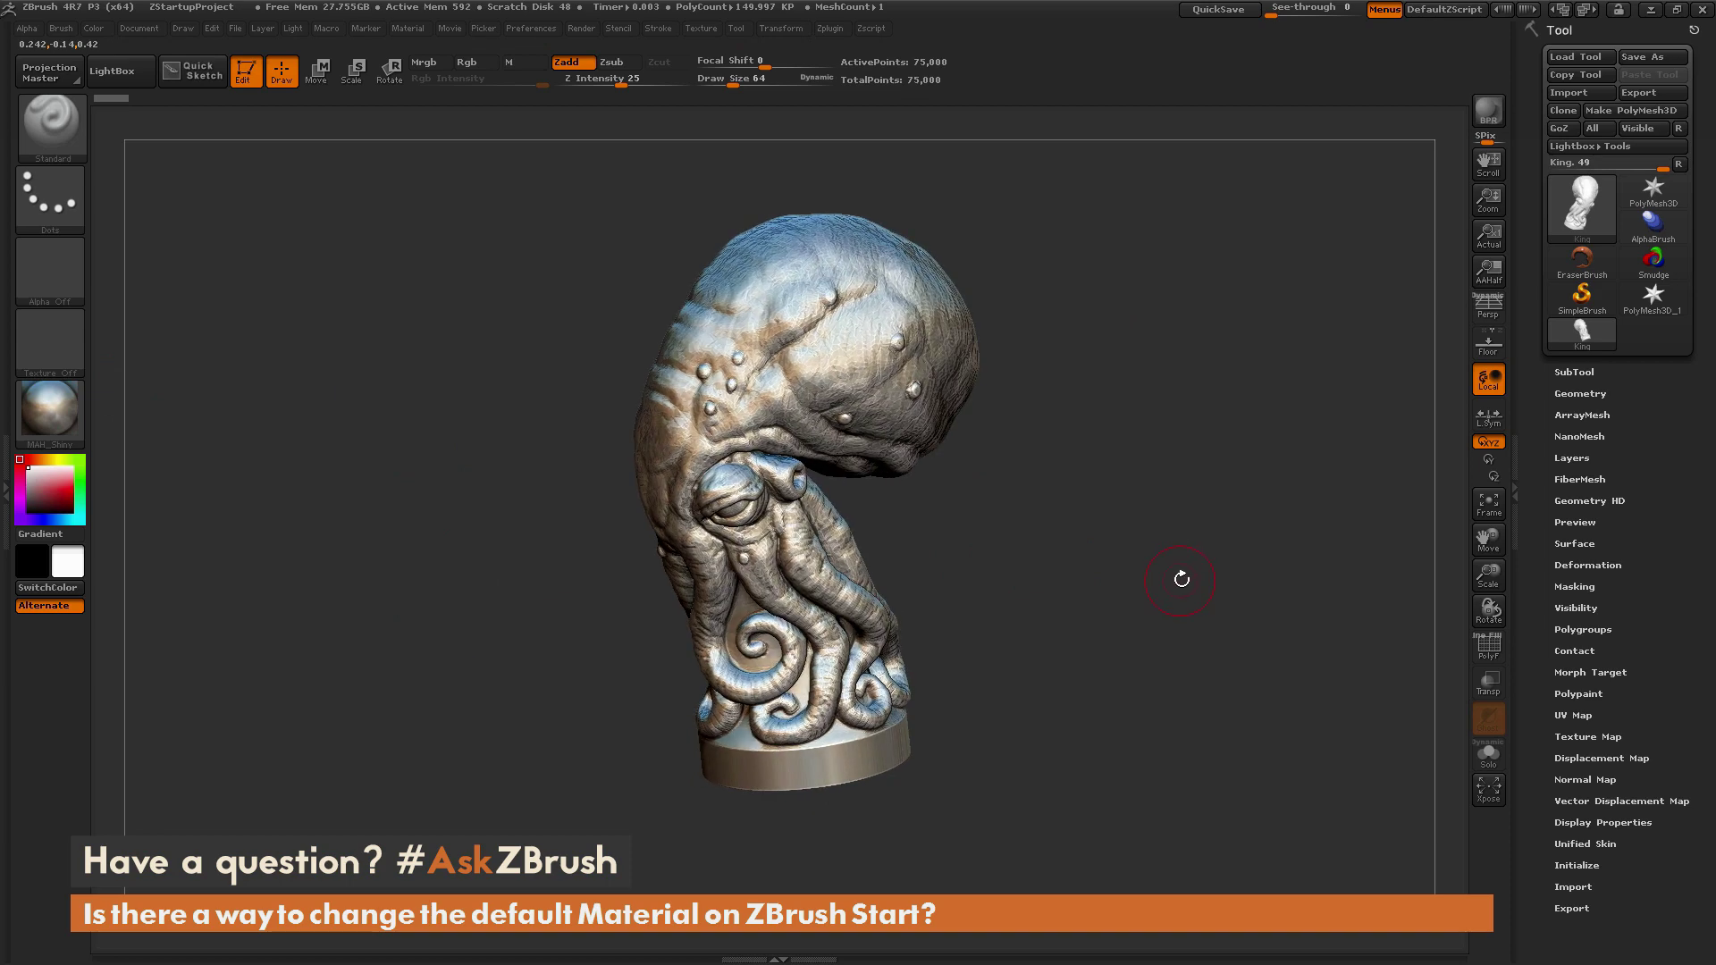
click(829, 28)
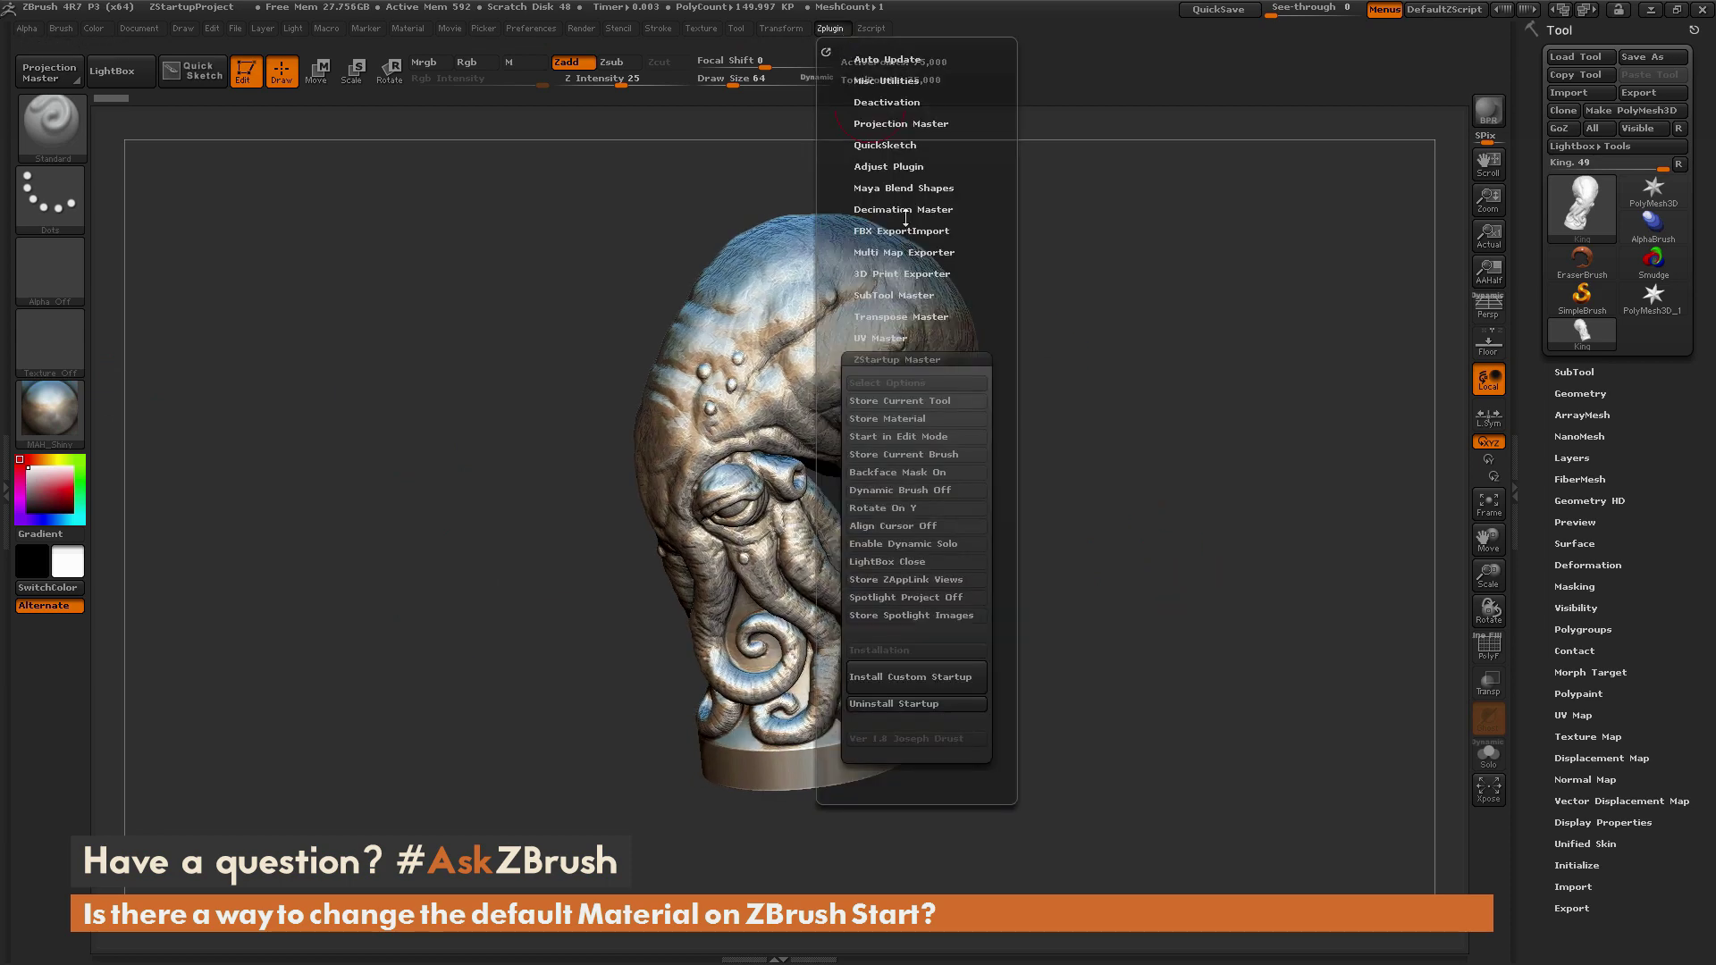
click(936, 705)
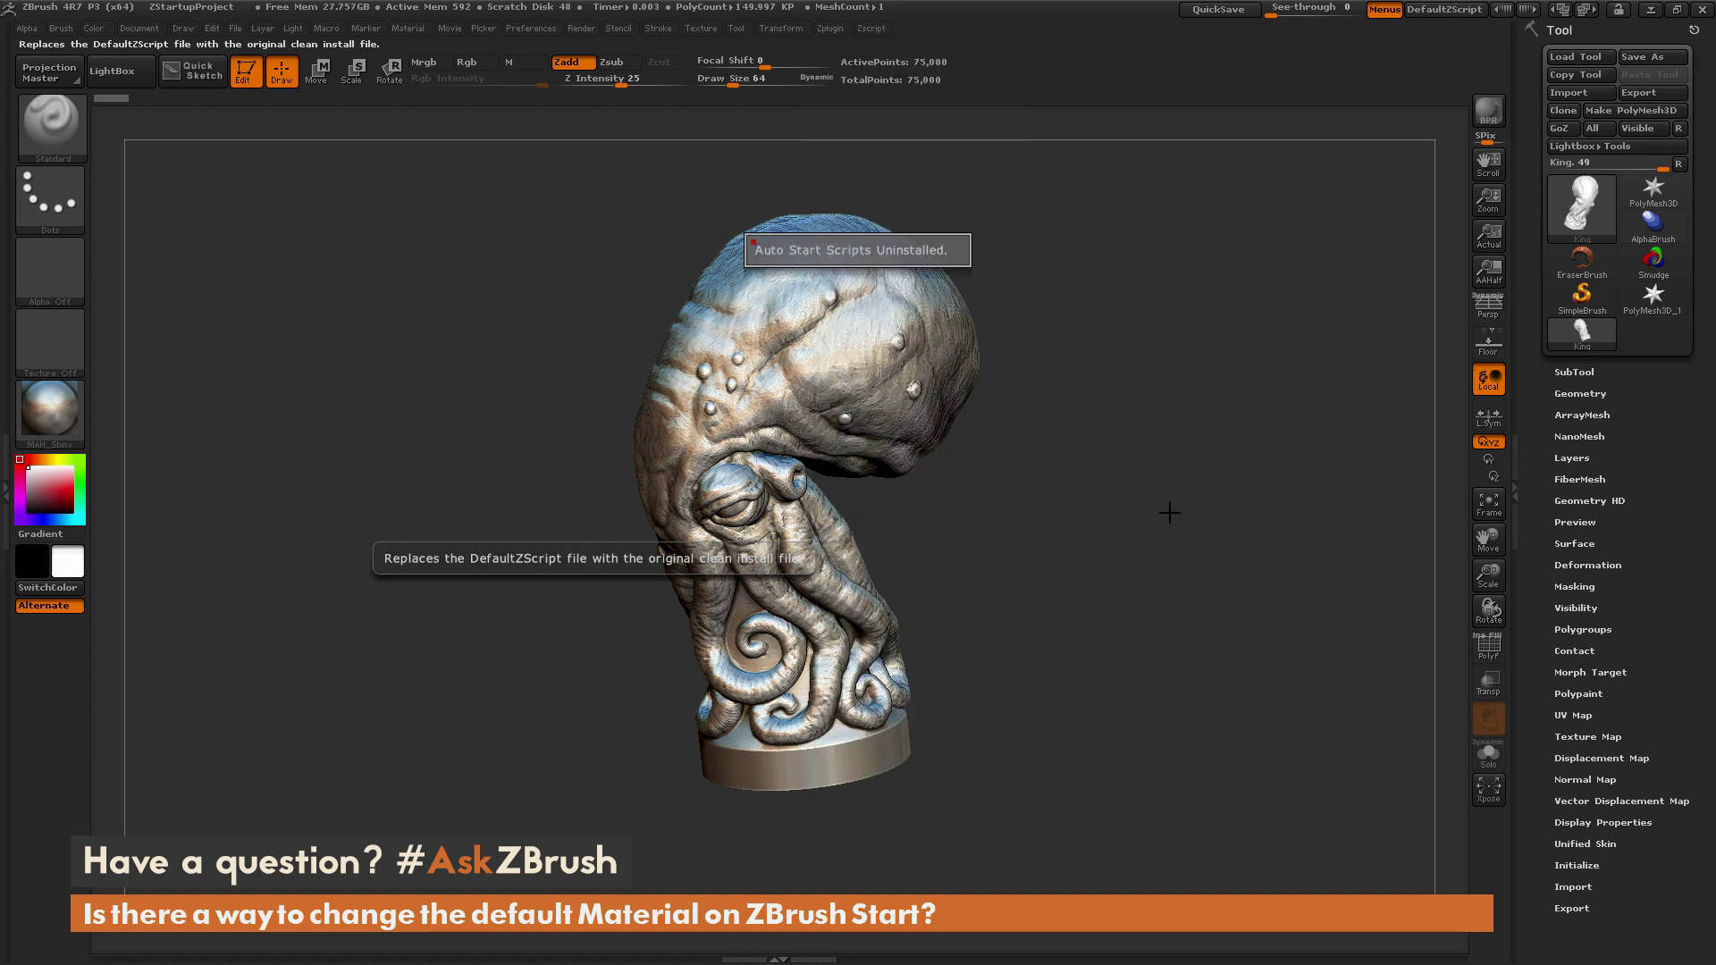
Restart ZBrush without saving, then draw an editable PolyMesh3D star in the default red wax.
click(1703, 9)
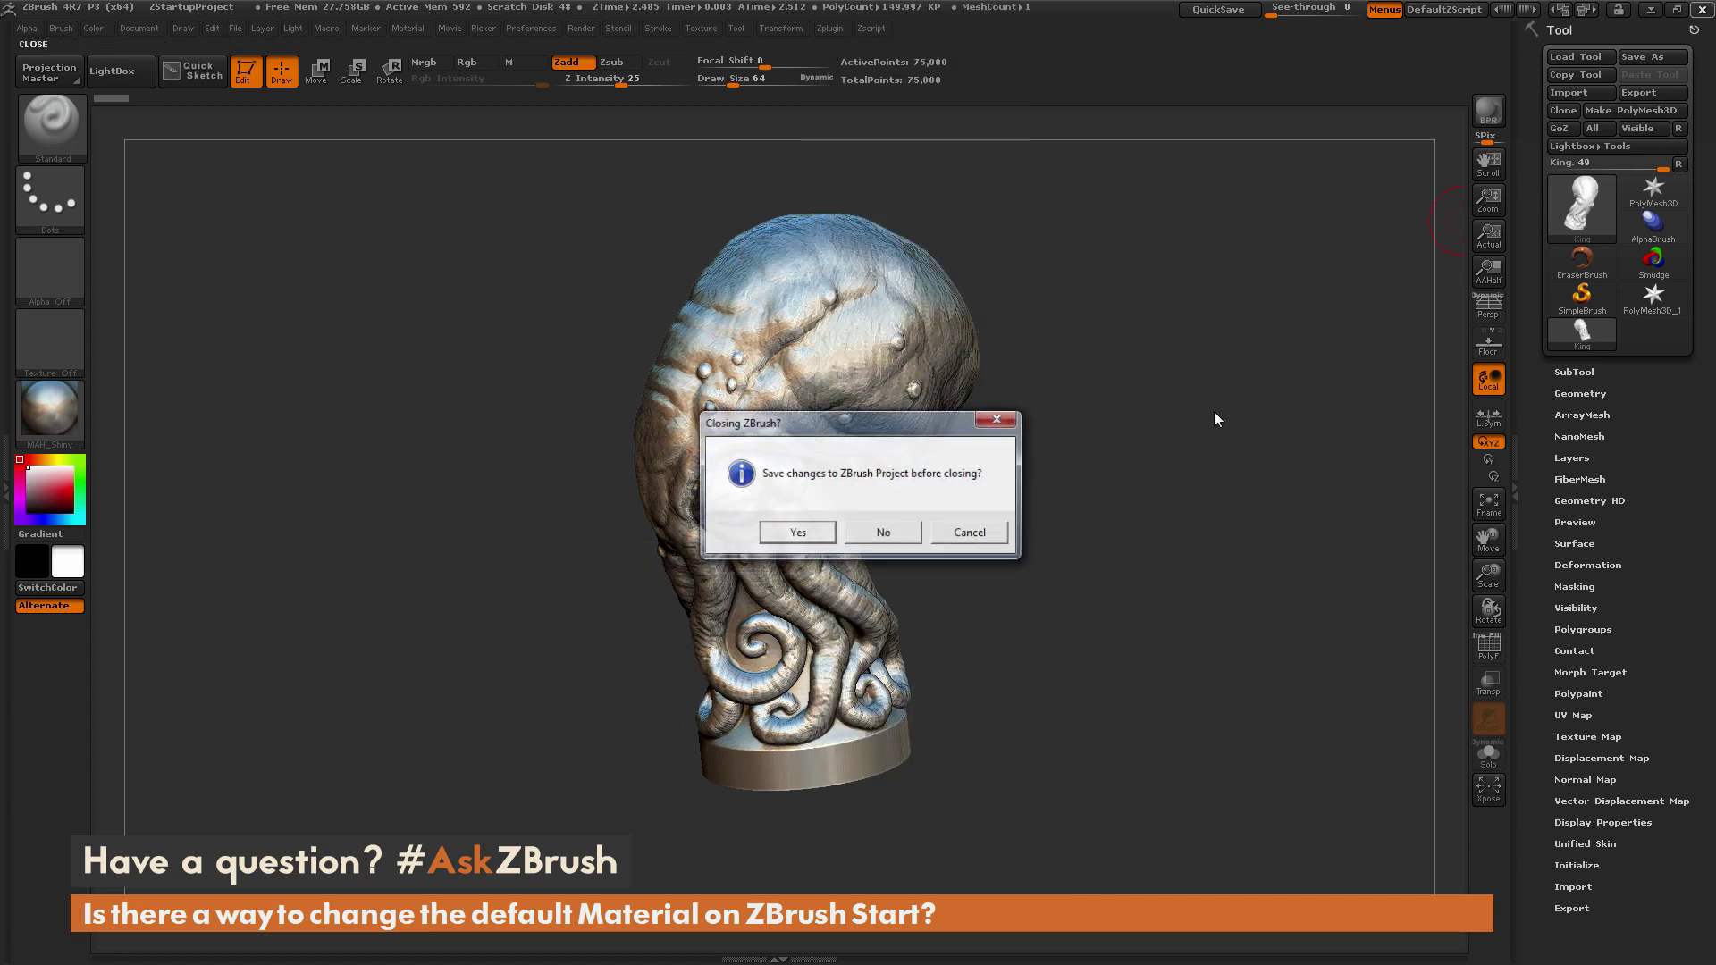
click(897, 540)
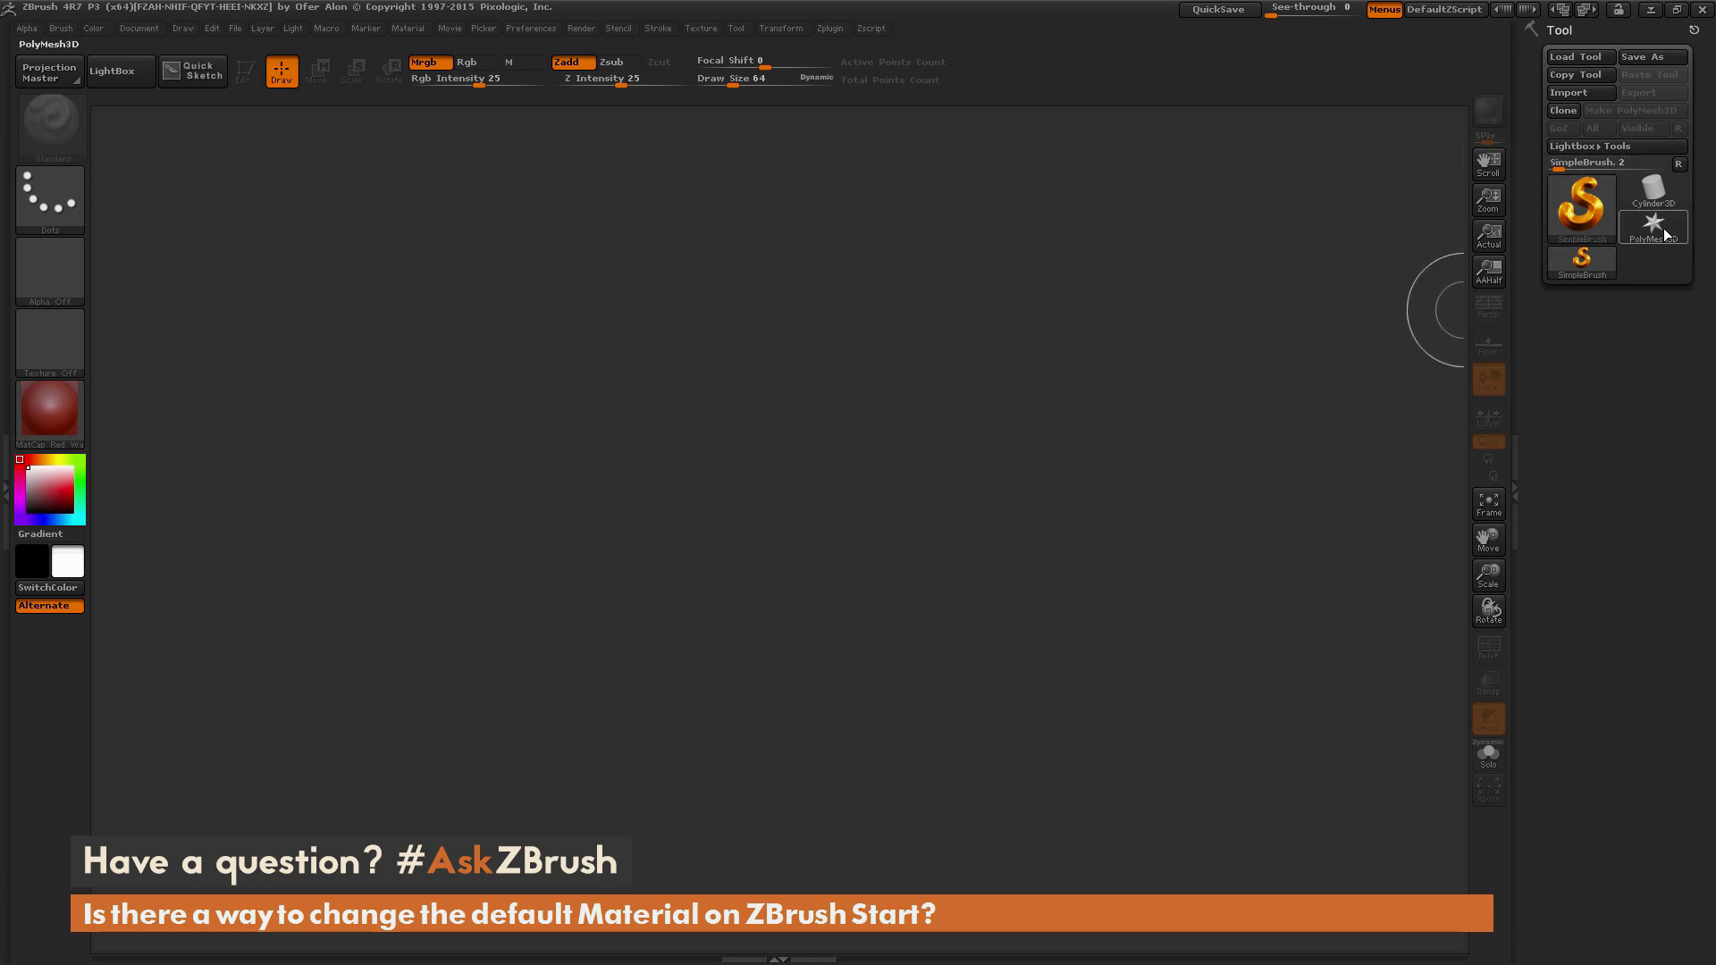
click(1658, 225)
drag(776, 446, 793, 727)
key(t)
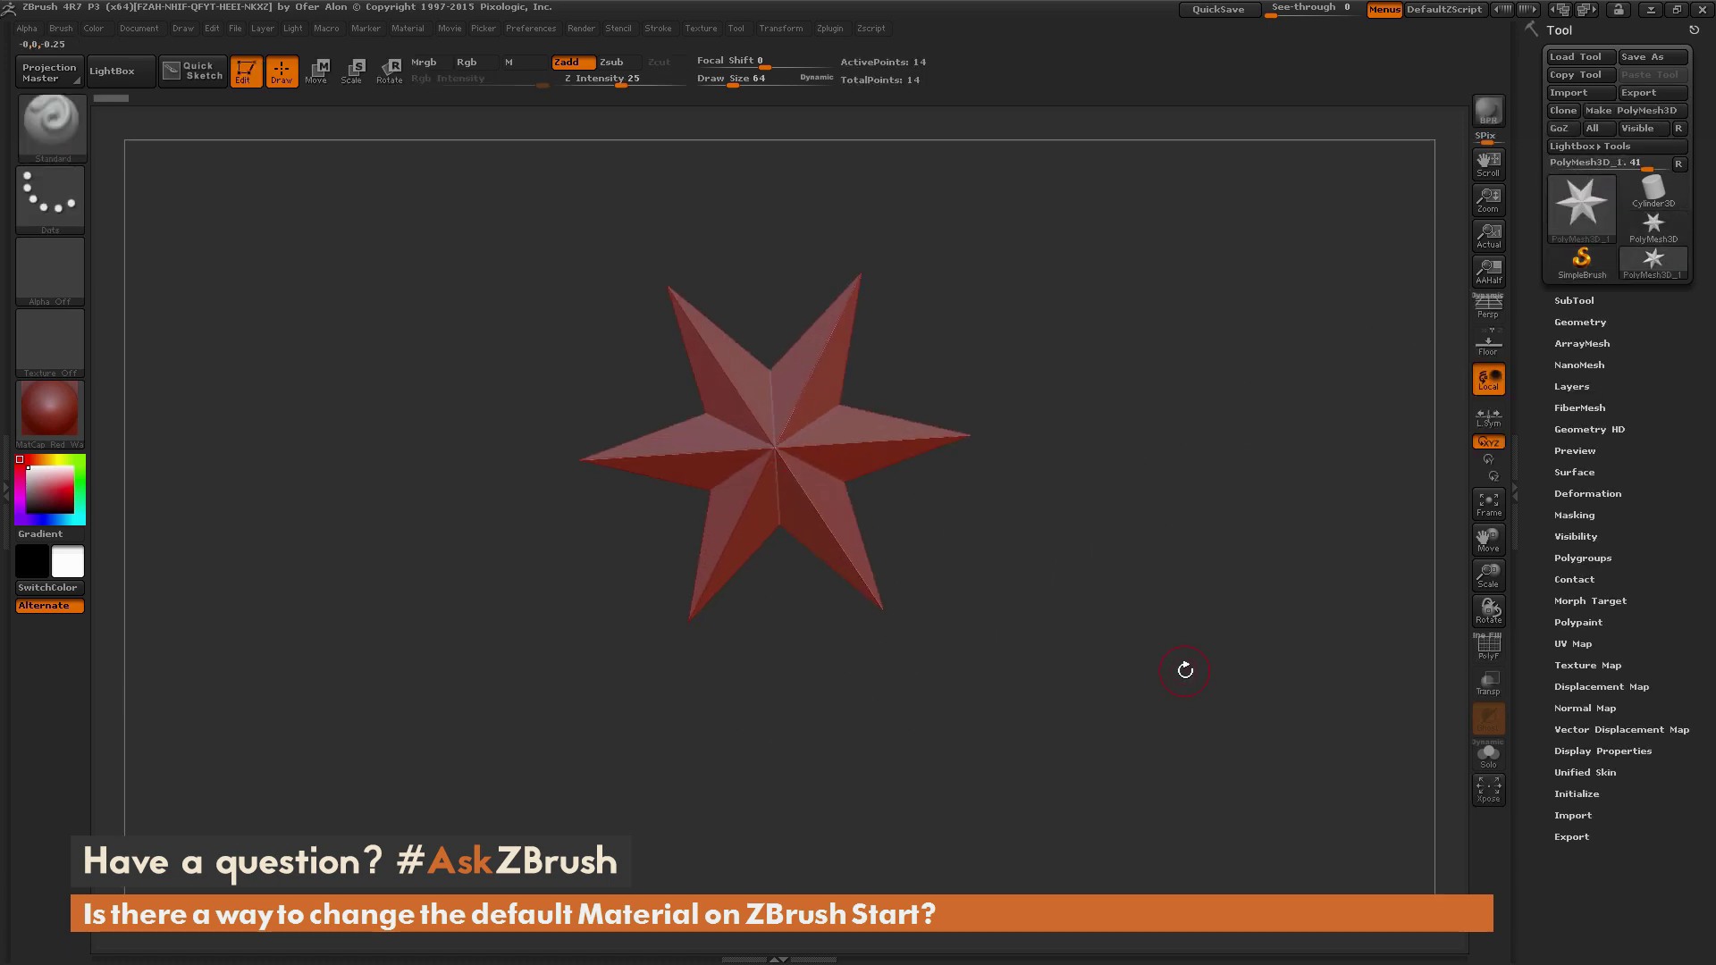